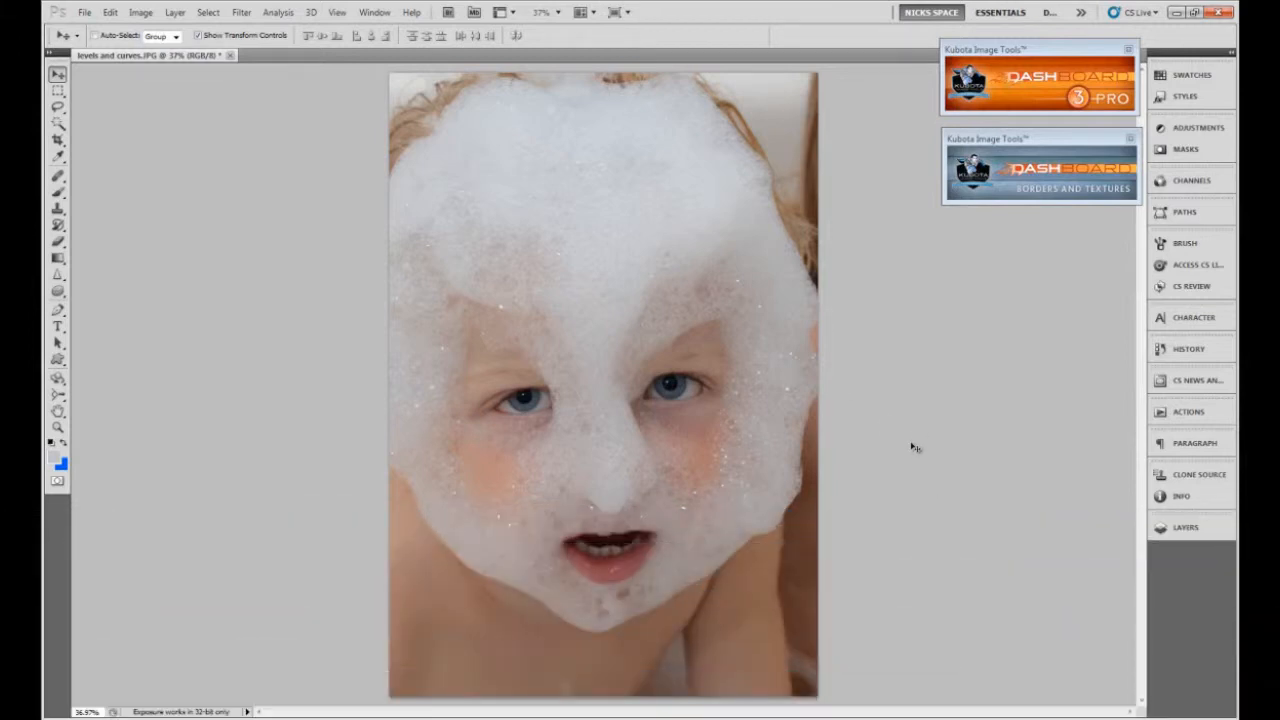
Open the Levels adjustment for the photo and set the RGB white input level to 220.
{"action": "left_click", "coordinate": [56, 89]}
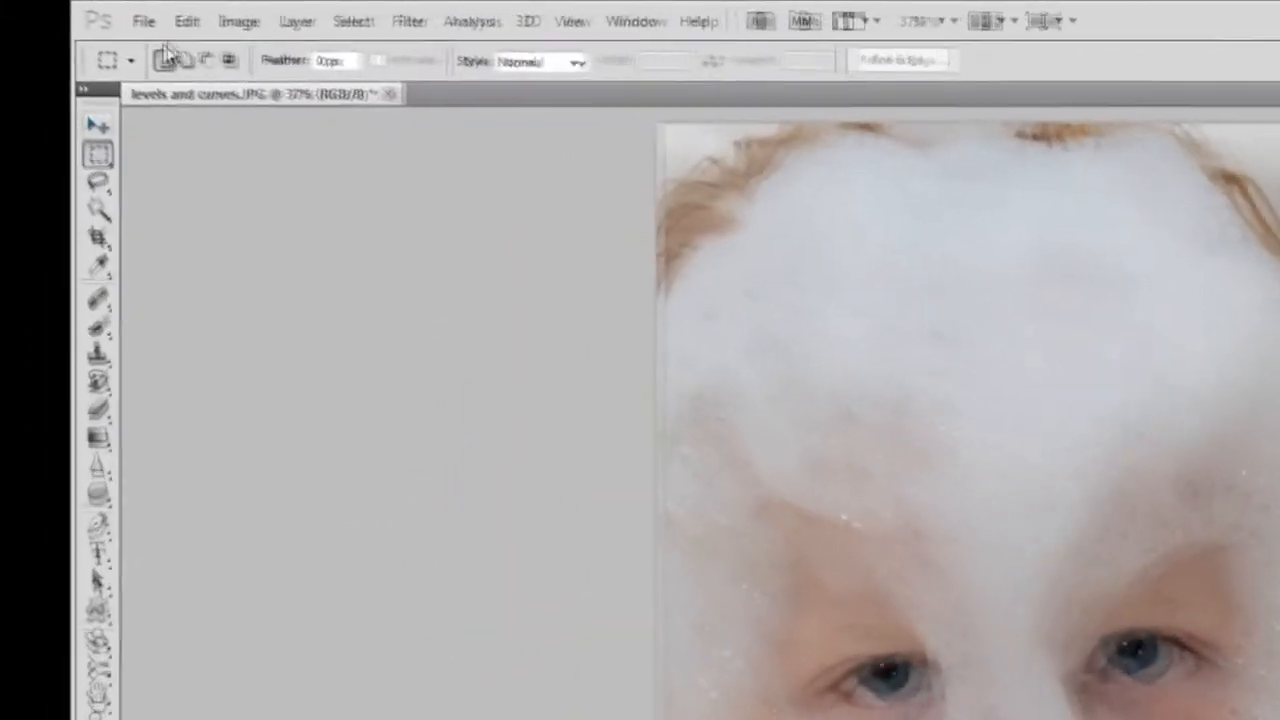
{"action": "left_click", "coordinate": [239, 25]}
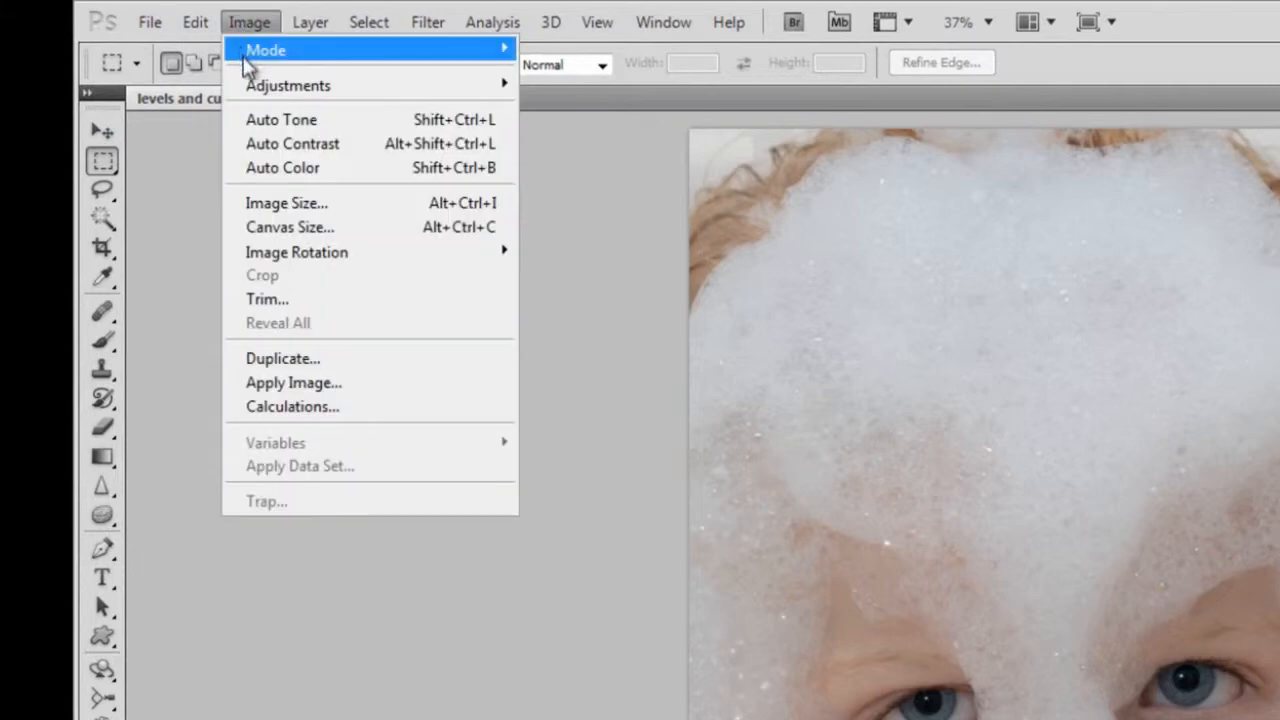
{"action": "mouse_move", "coordinate": [256, 88]}
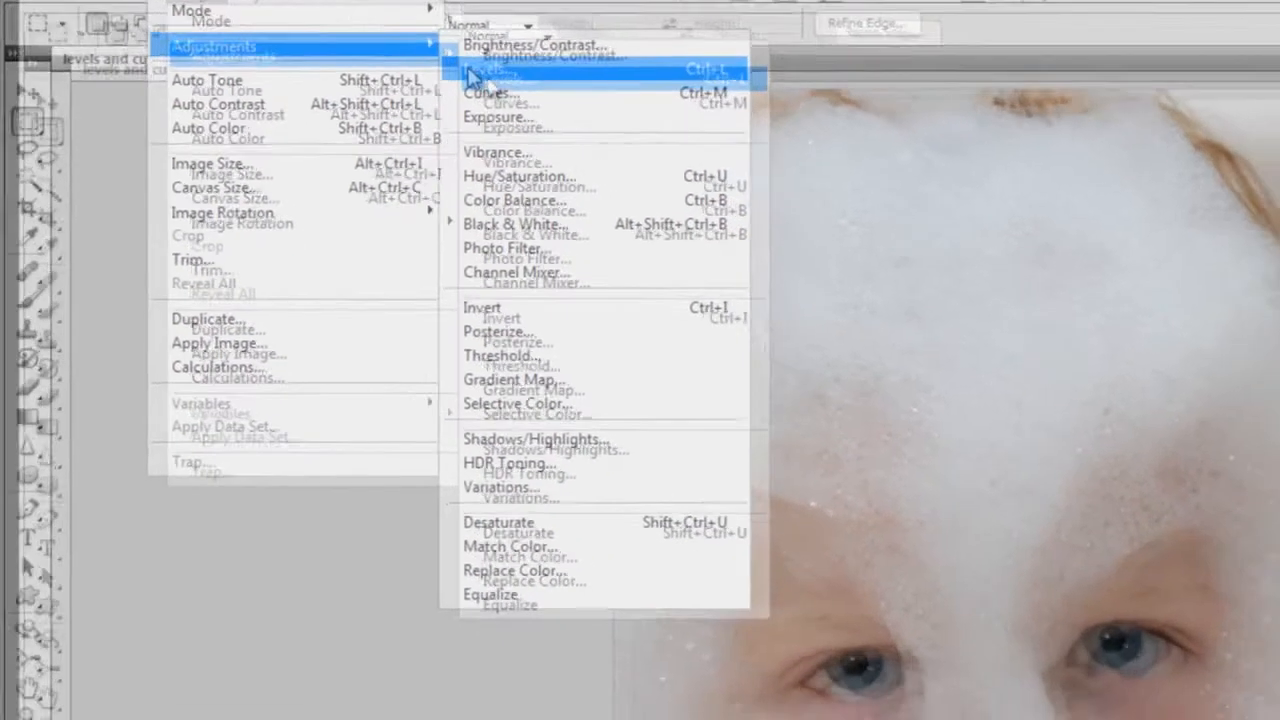
{"action": "left_click", "coordinate": [545, 110]}
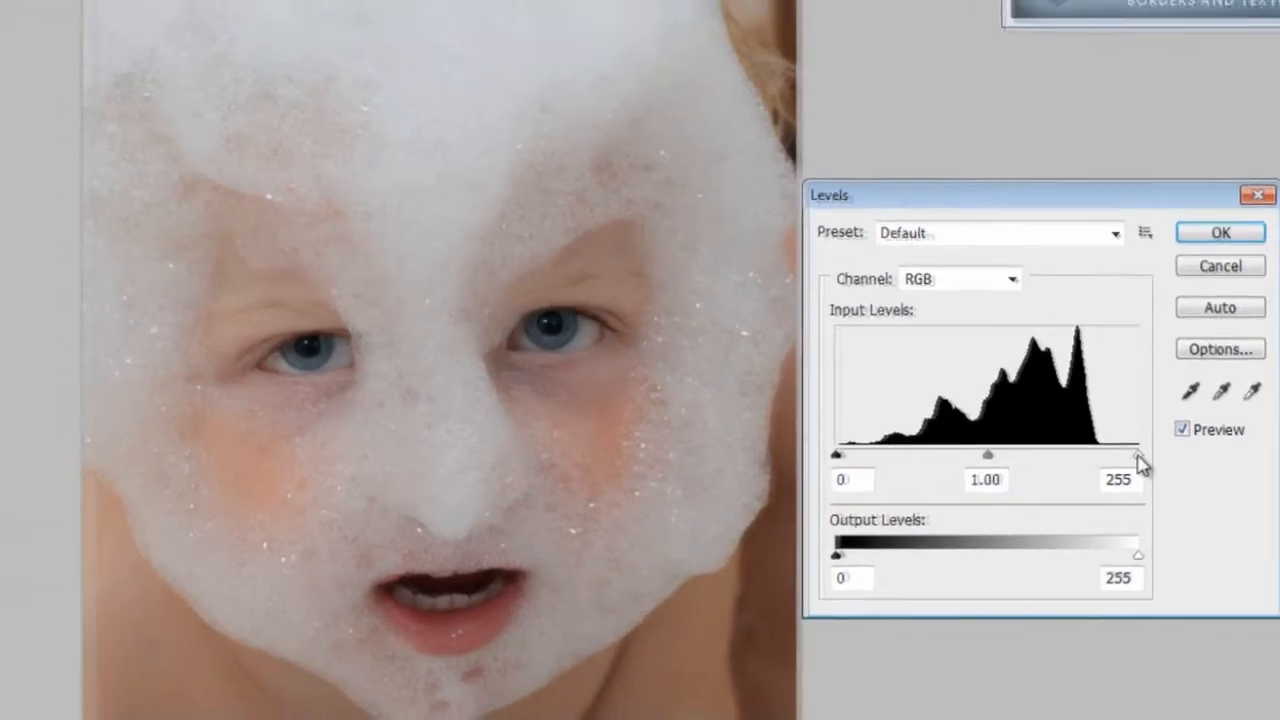
{"action": "mouse_move", "coordinate": [1128, 455]}
{"action": "left_mouse_down"}
{"action": "mouse_move", "coordinate": [1097, 463]}
{"action": "mouse_move", "coordinate": [1144, 462]}
{"action": "left_mouse_up"}
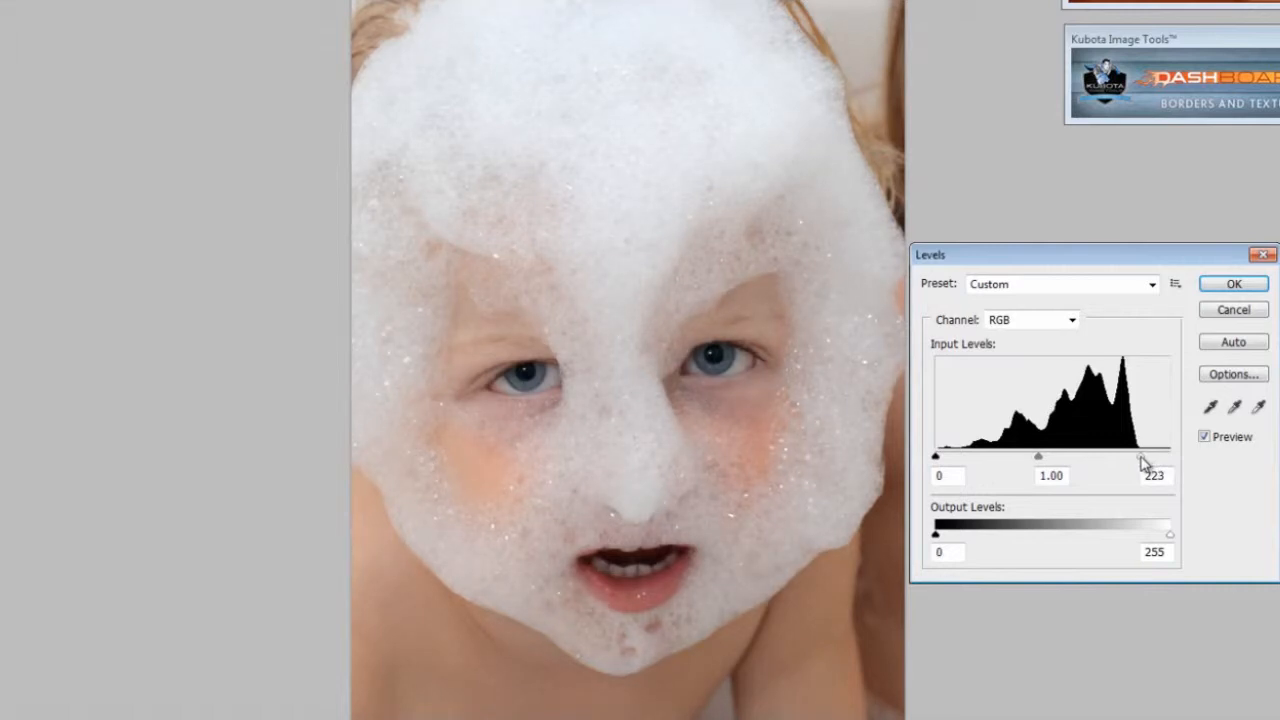
{"action": "left_click", "coordinate": [1143, 462]}
{"action": "left_click_drag", "start_coordinate": [1143, 462], "coordinate": [1127, 462]}
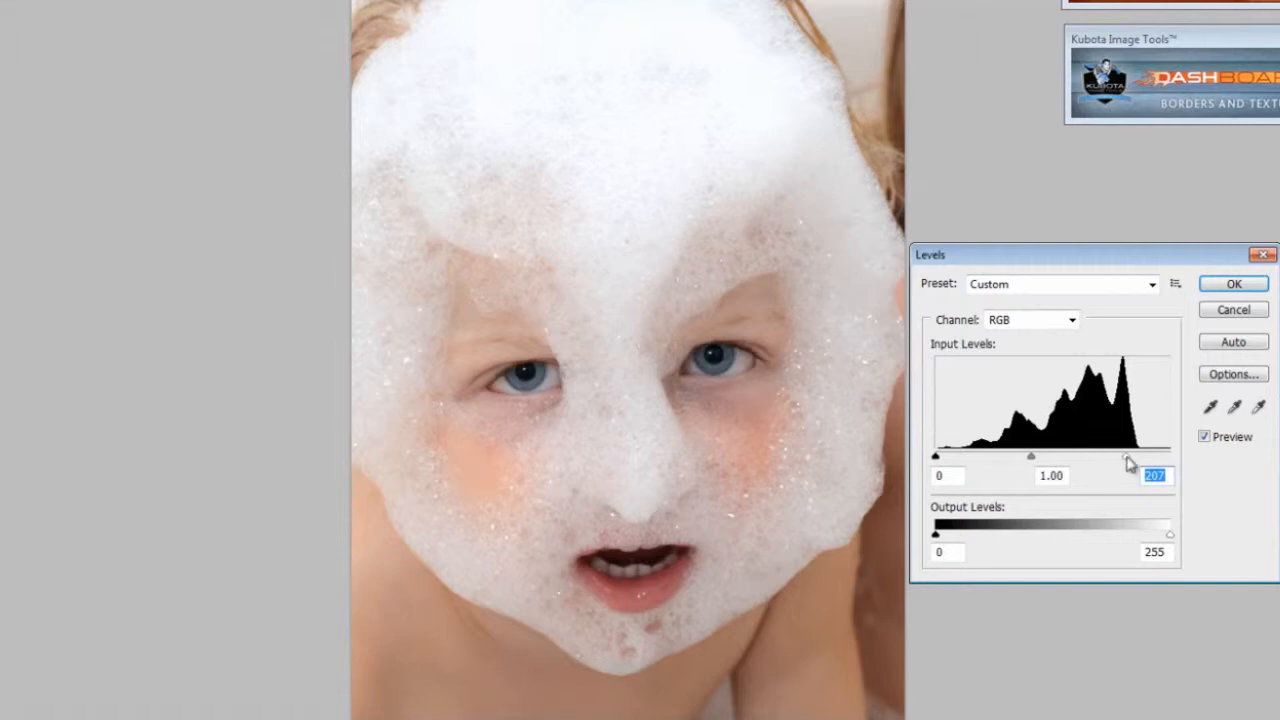
{"action": "left_click_drag", "start_coordinate": [1130, 462], "coordinate": [1139, 461]}
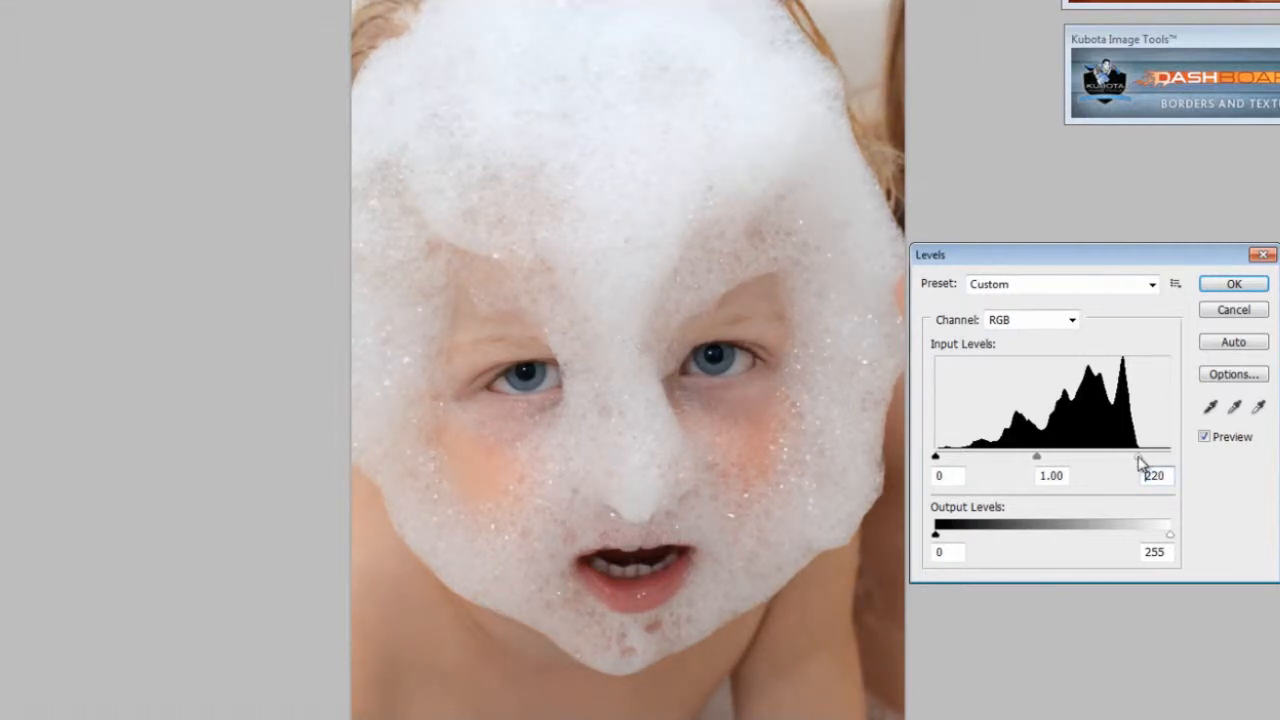
{"action": "left_click", "coordinate": [1140, 462]}
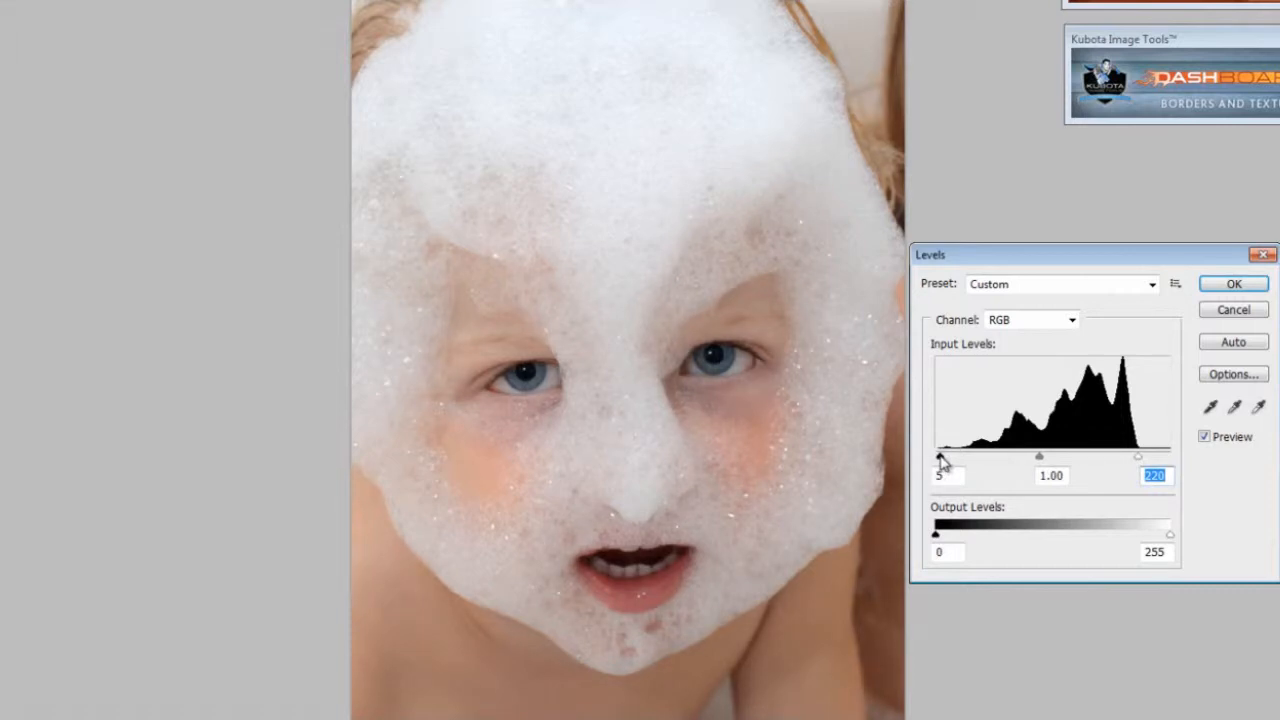
Set the black input level to 5 and apply Levels after comparing the photo with and without the preview.
{"action": "left_click", "coordinate": [940, 458]}
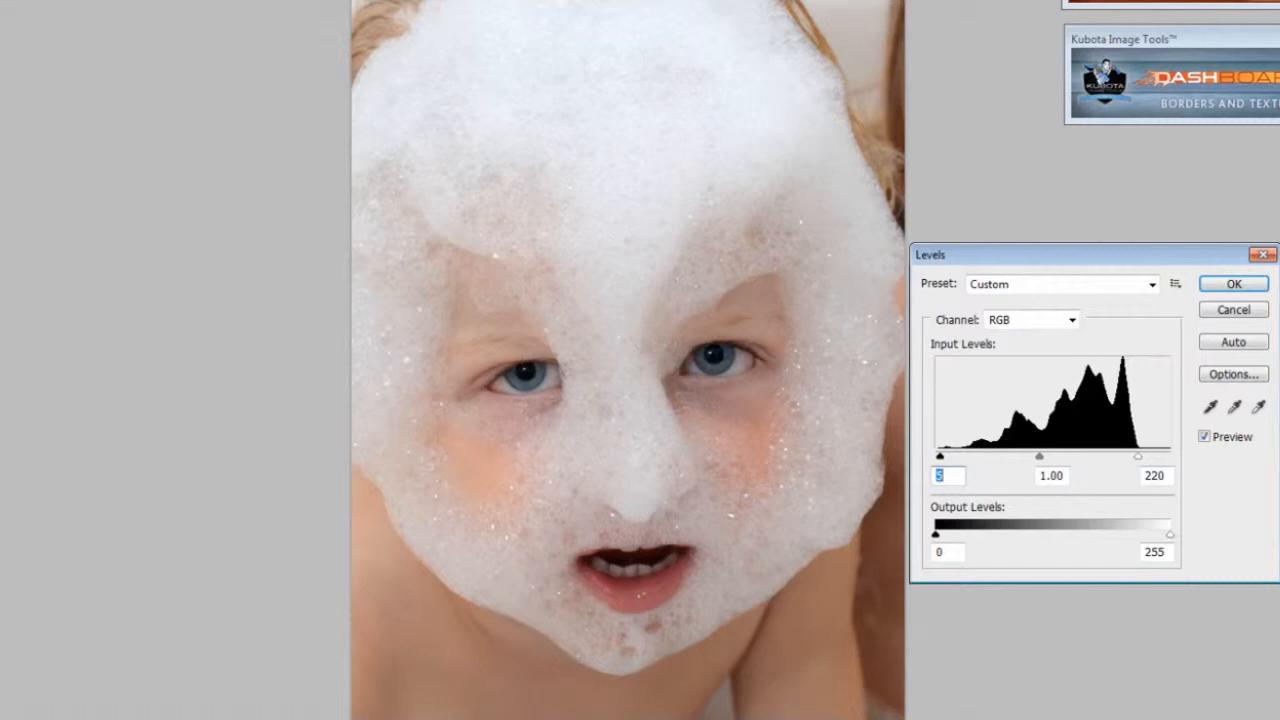
{"action": "left_click", "coordinate": [1205, 437]}
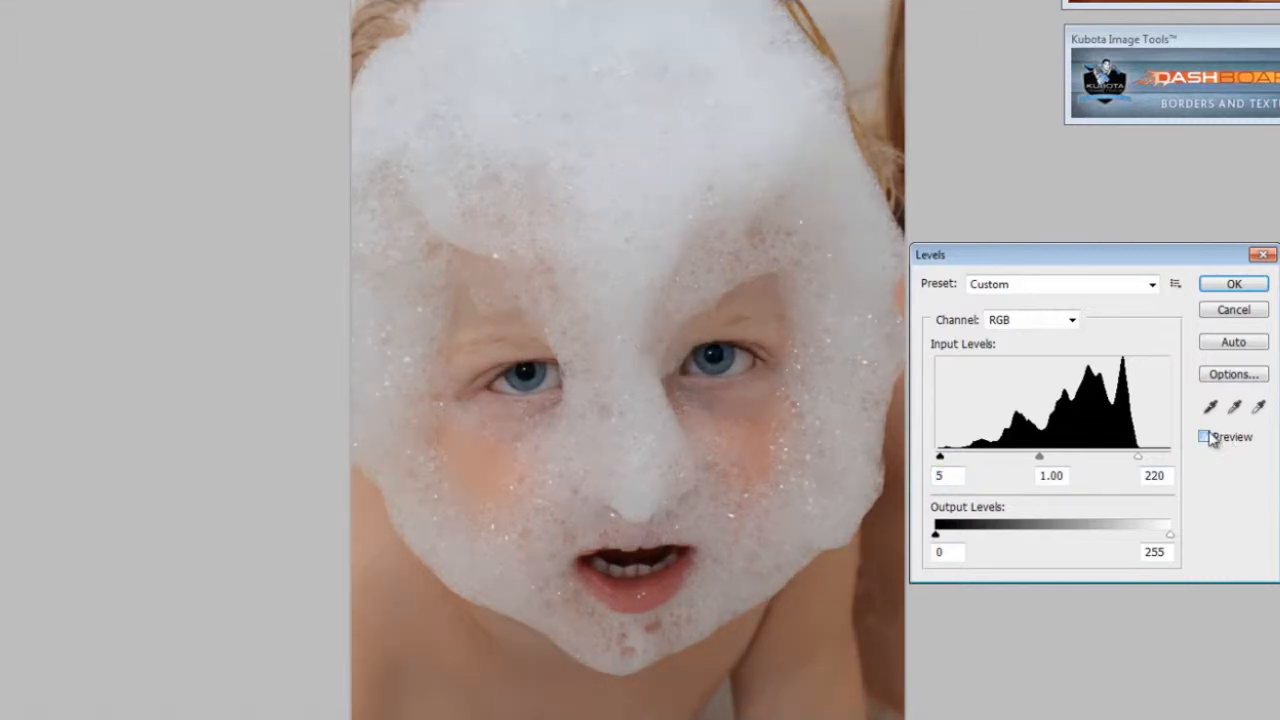
{"action": "left_click", "coordinate": [1206, 437]}
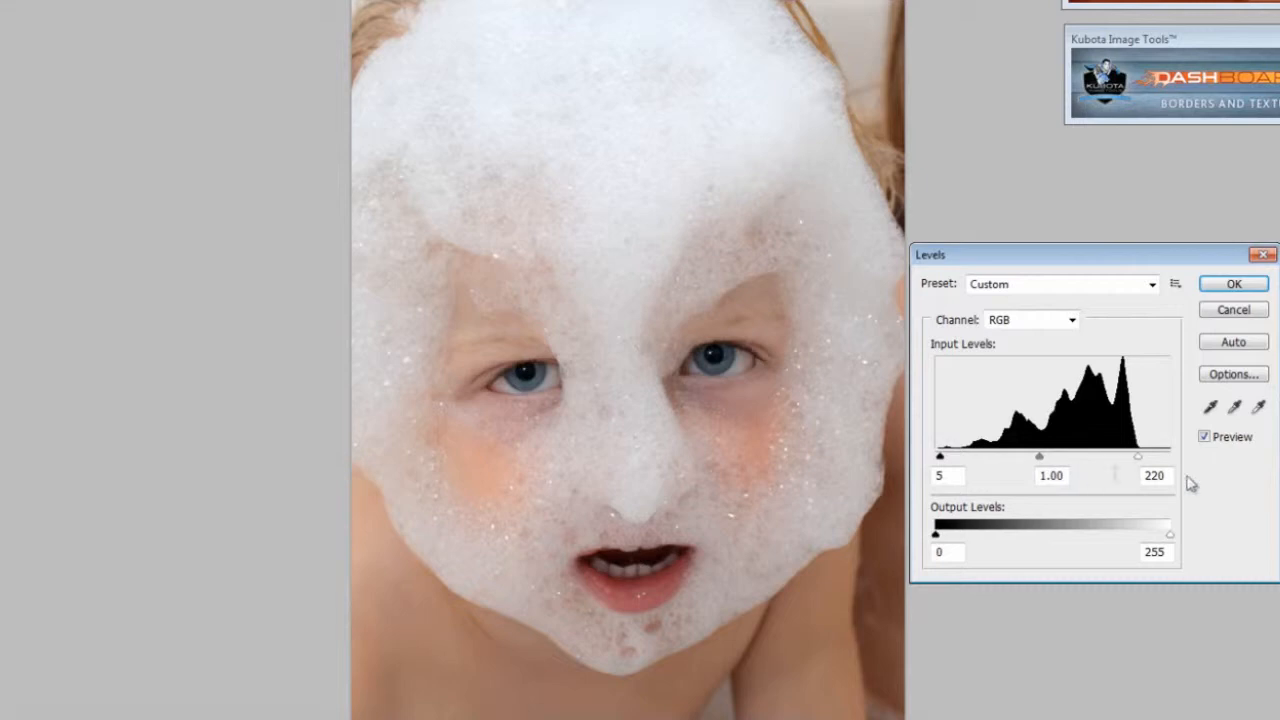
{"action": "left_click", "coordinate": [1206, 438]}
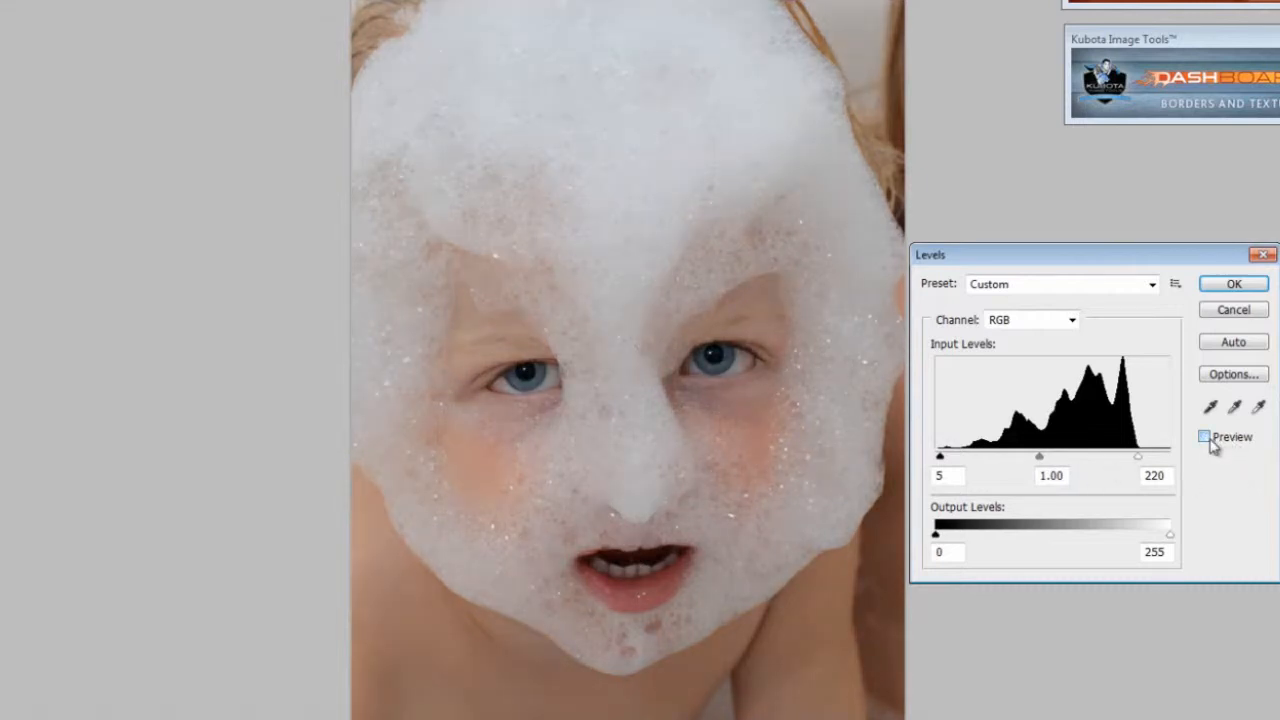
{"action": "left_click", "coordinate": [1206, 438]}
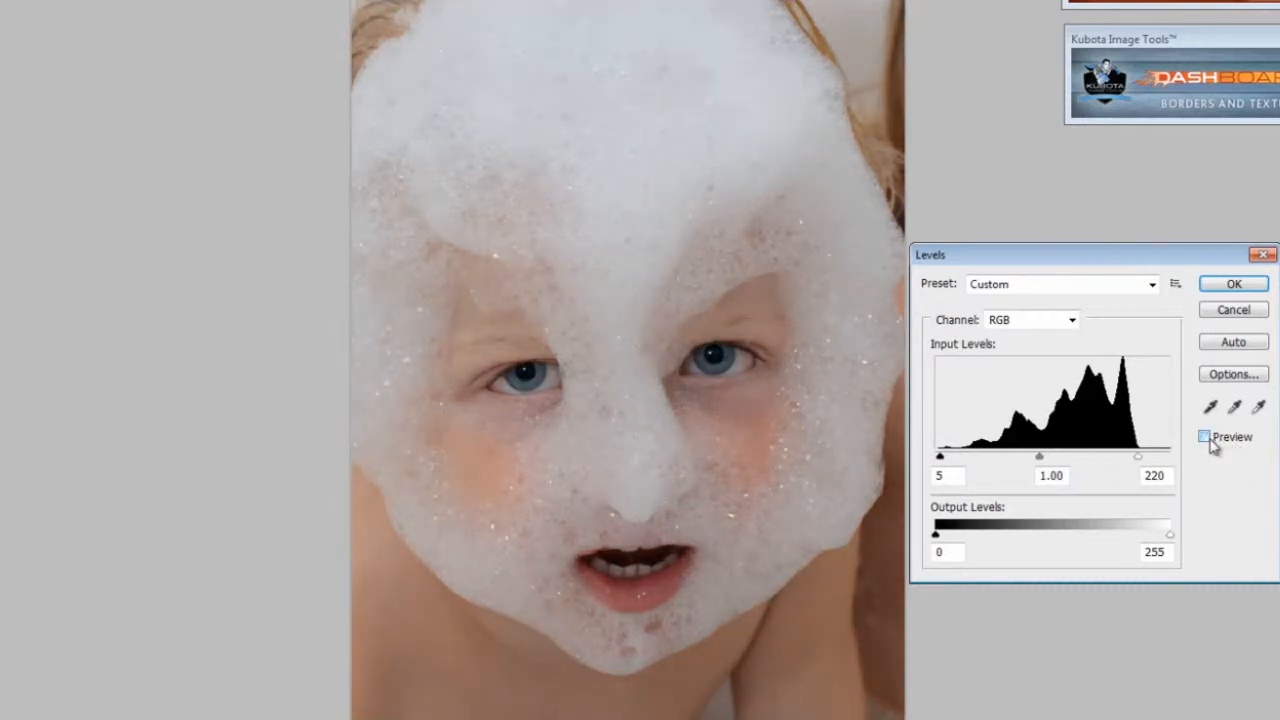
{"action": "left_click", "coordinate": [1206, 438]}
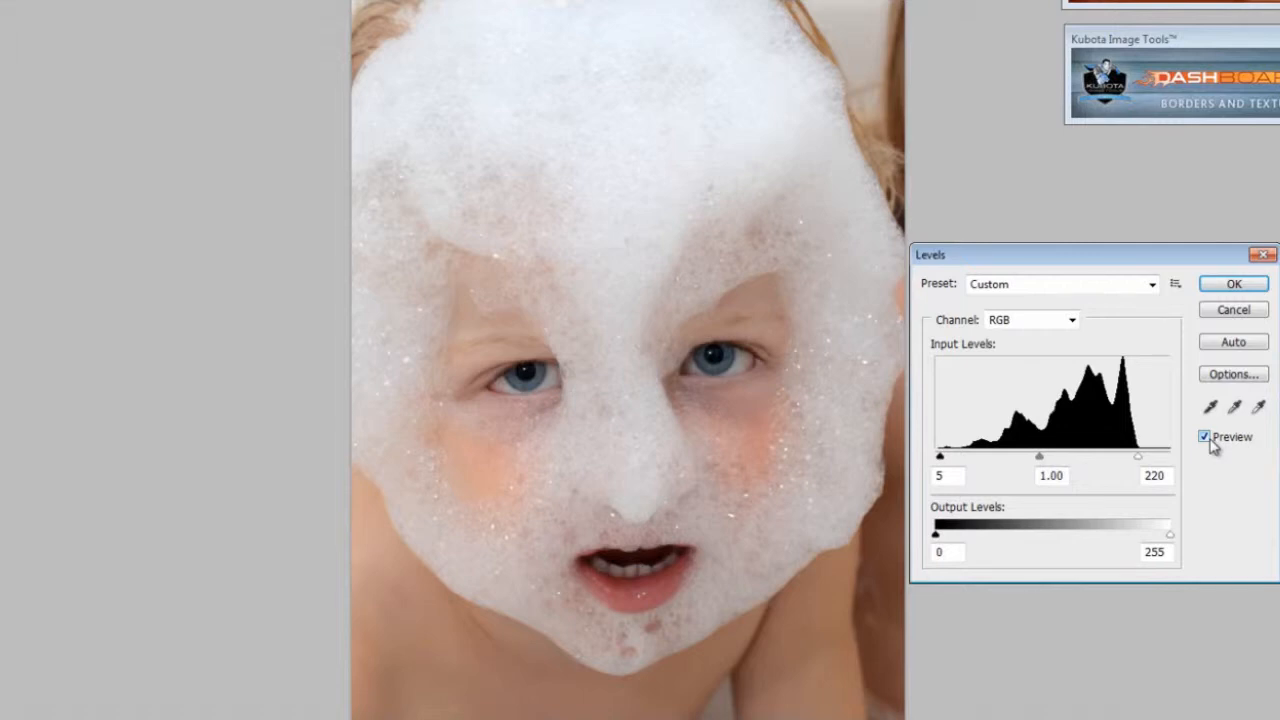
{"action": "left_click", "coordinate": [1206, 438]}
{"action": "left_click", "coordinate": [1206, 438]}
{"action": "left_click", "coordinate": [1232, 285]}
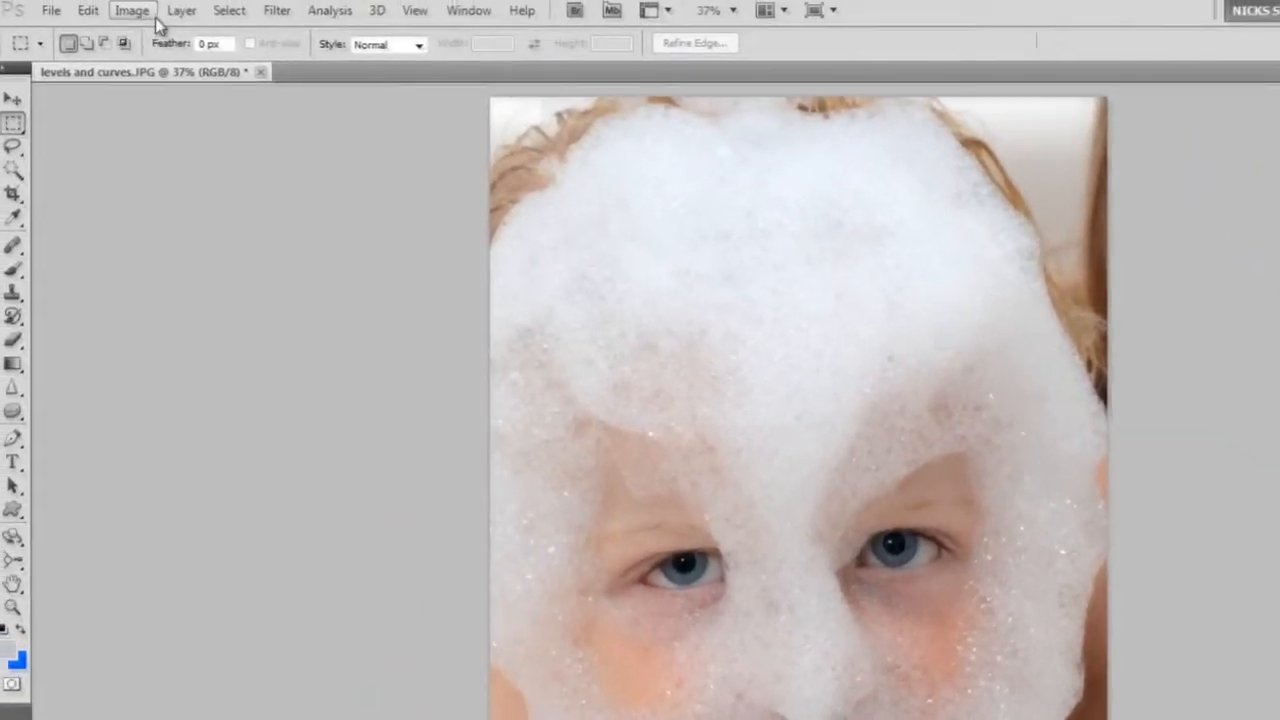
Open the Curves adjustment and raise a highlight point on the RGB curve to input 194, output 198.
{"action": "left_click", "coordinate": [140, 12]}
{"action": "mouse_move", "coordinate": [152, 62]}
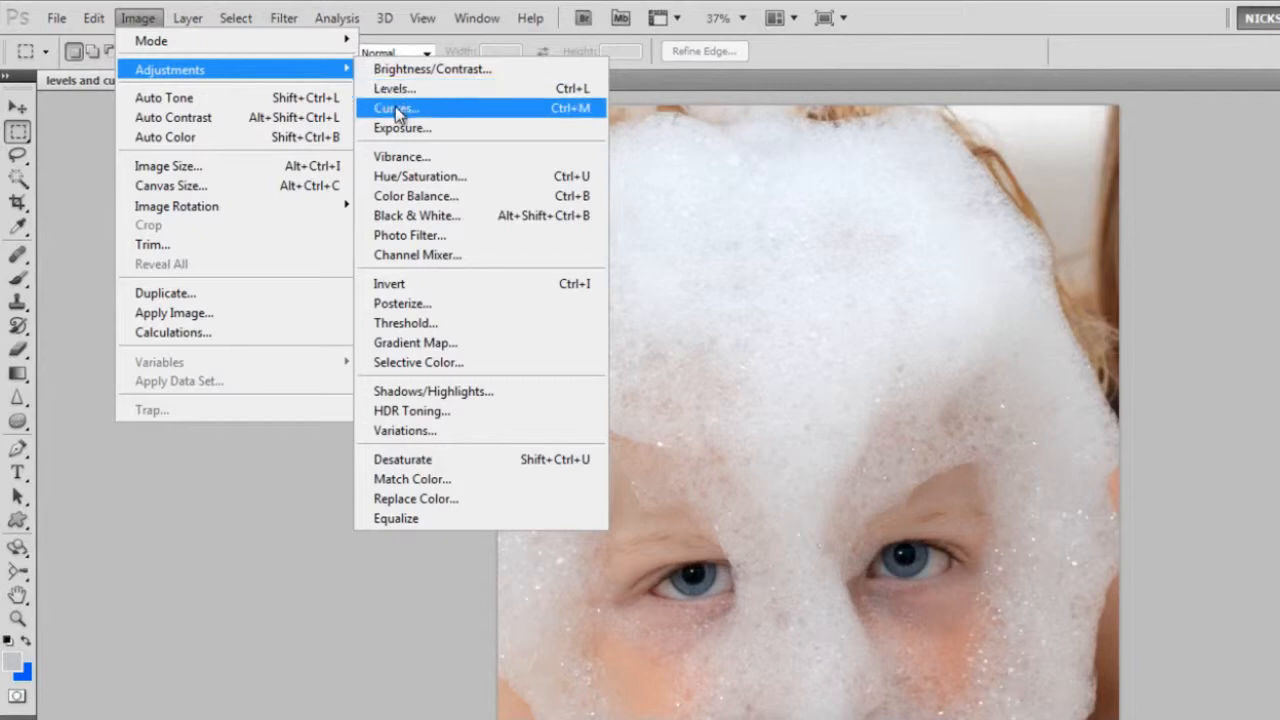
{"action": "left_click", "coordinate": [395, 107]}
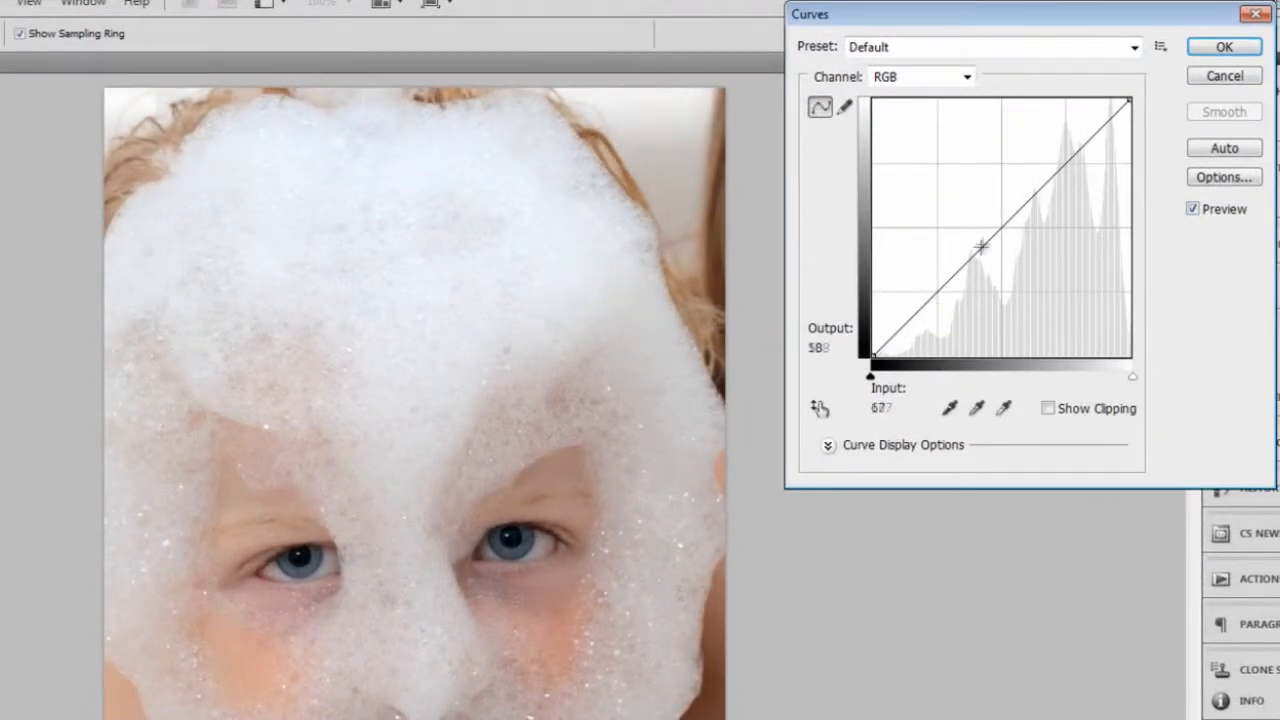
{"action": "left_click", "coordinate": [1071, 158]}
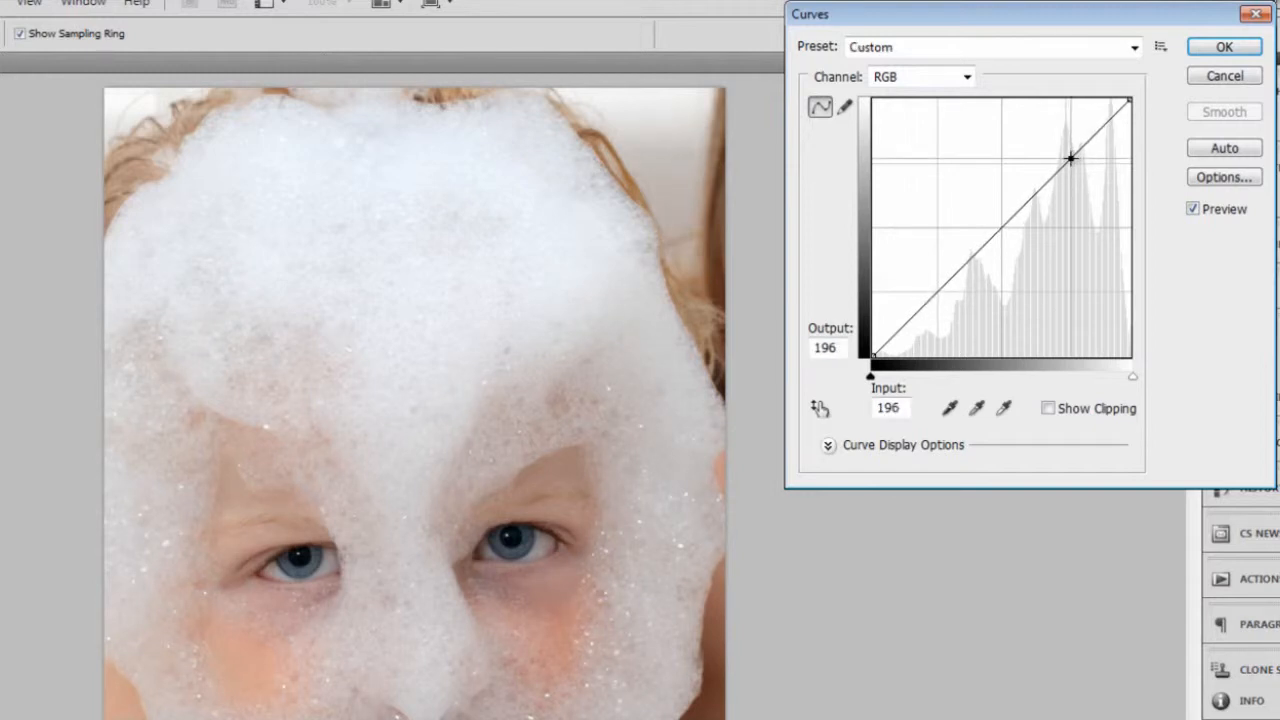
{"action": "left_click_drag", "start_coordinate": [1071, 158], "coordinate": [1069, 157]}
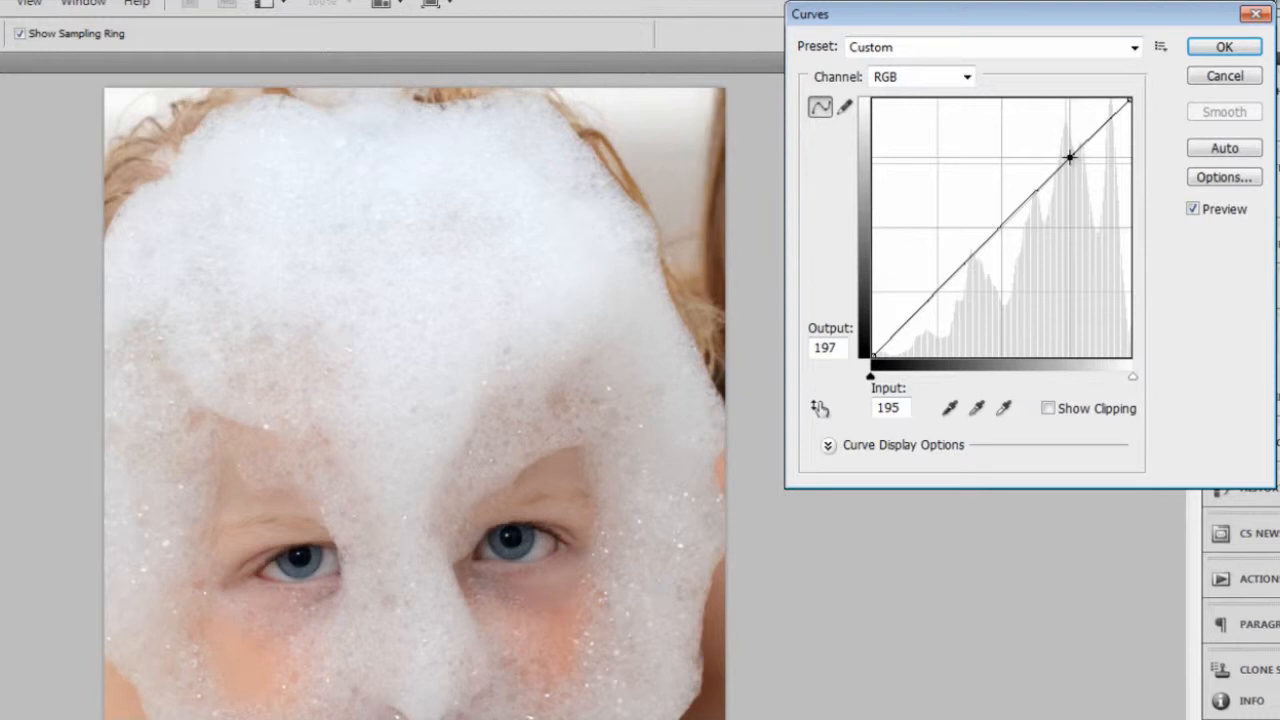
{"action": "left_click_drag", "start_coordinate": [1069, 157], "coordinate": [1068, 157]}
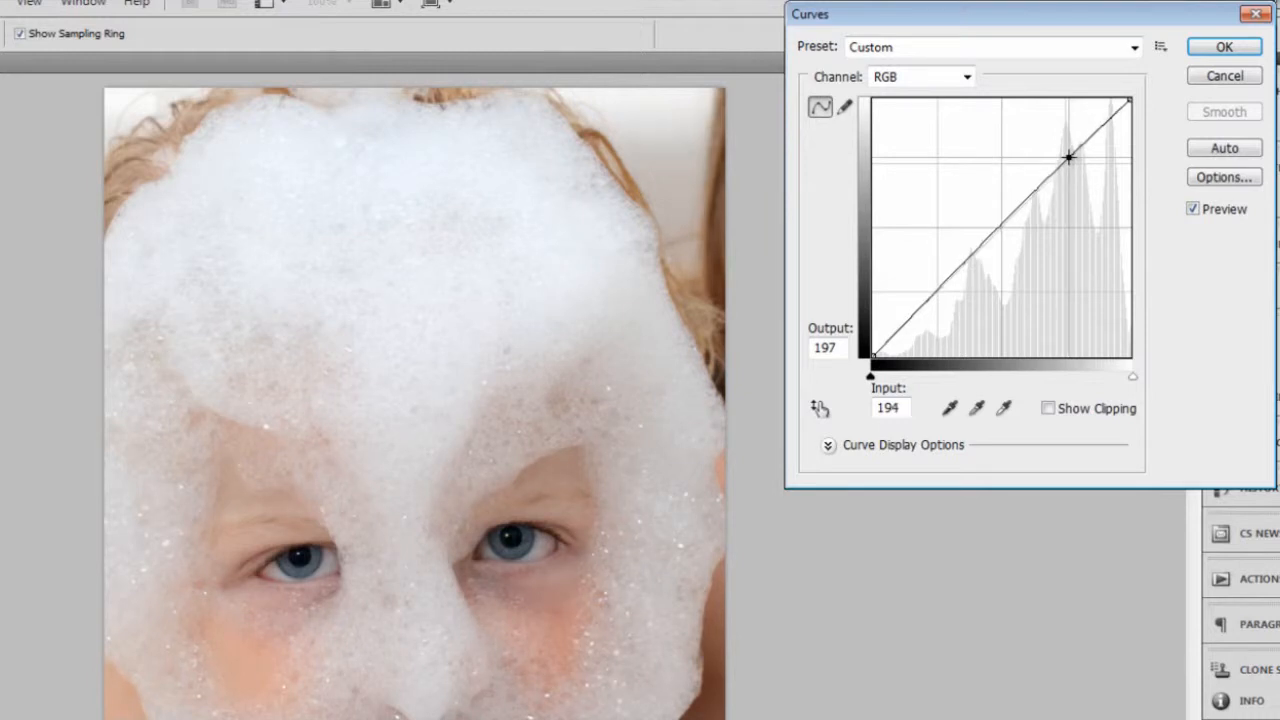
{"action": "left_click_drag", "start_coordinate": [1068, 157], "coordinate": [1068, 156]}
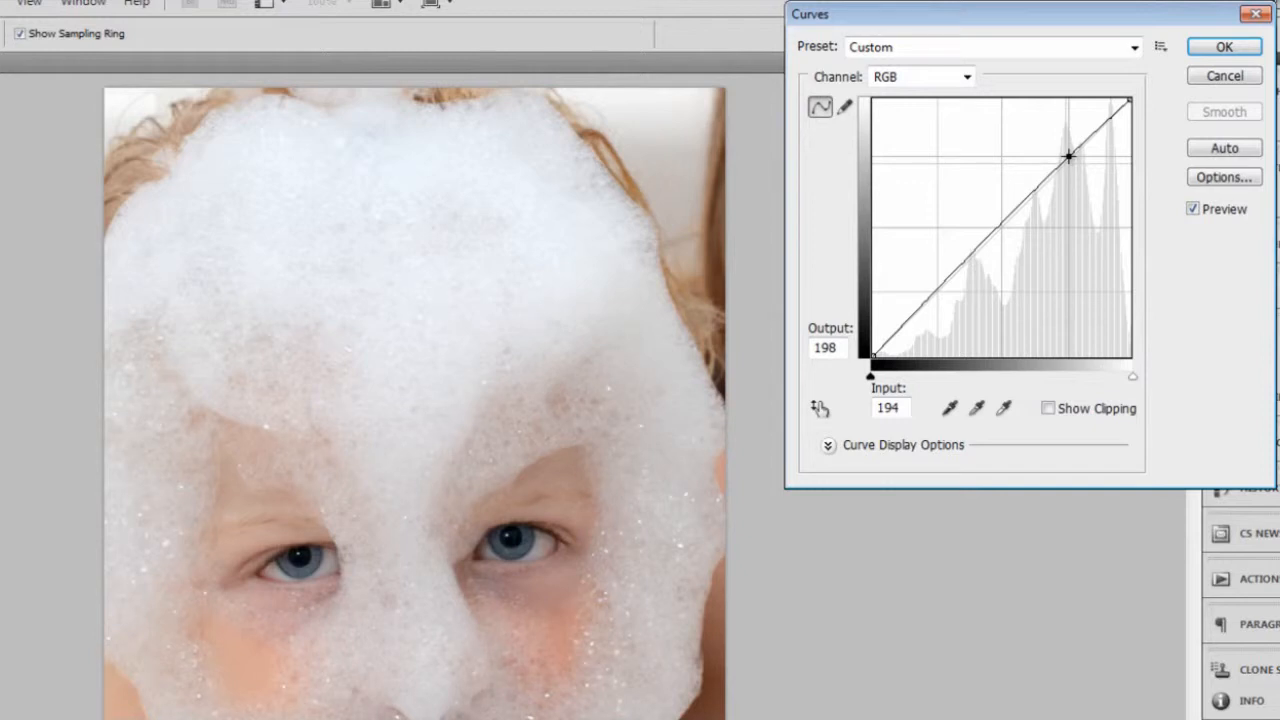
Add a shadow point at input 59, output 58, and apply Curves after comparing the photo with and without the preview.
{"action": "left_click", "coordinate": [930, 297]}
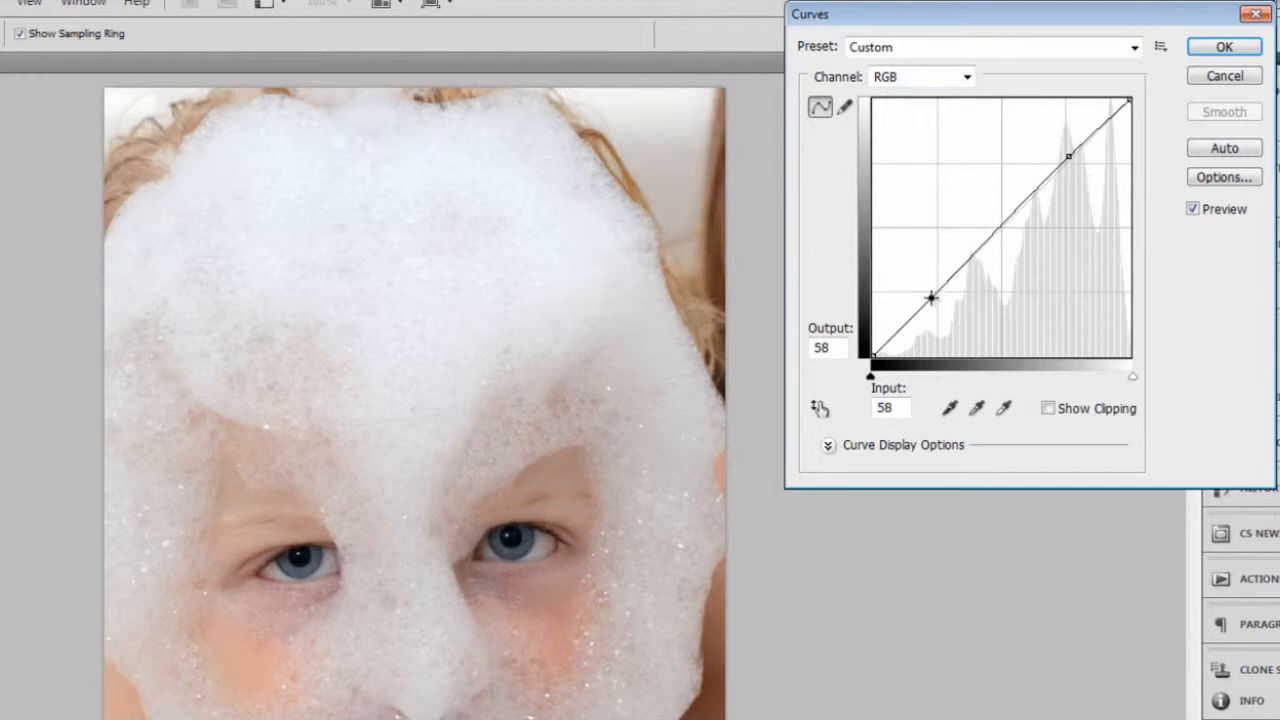
{"action": "left_click_drag", "start_coordinate": [930, 297], "coordinate": [932, 297]}
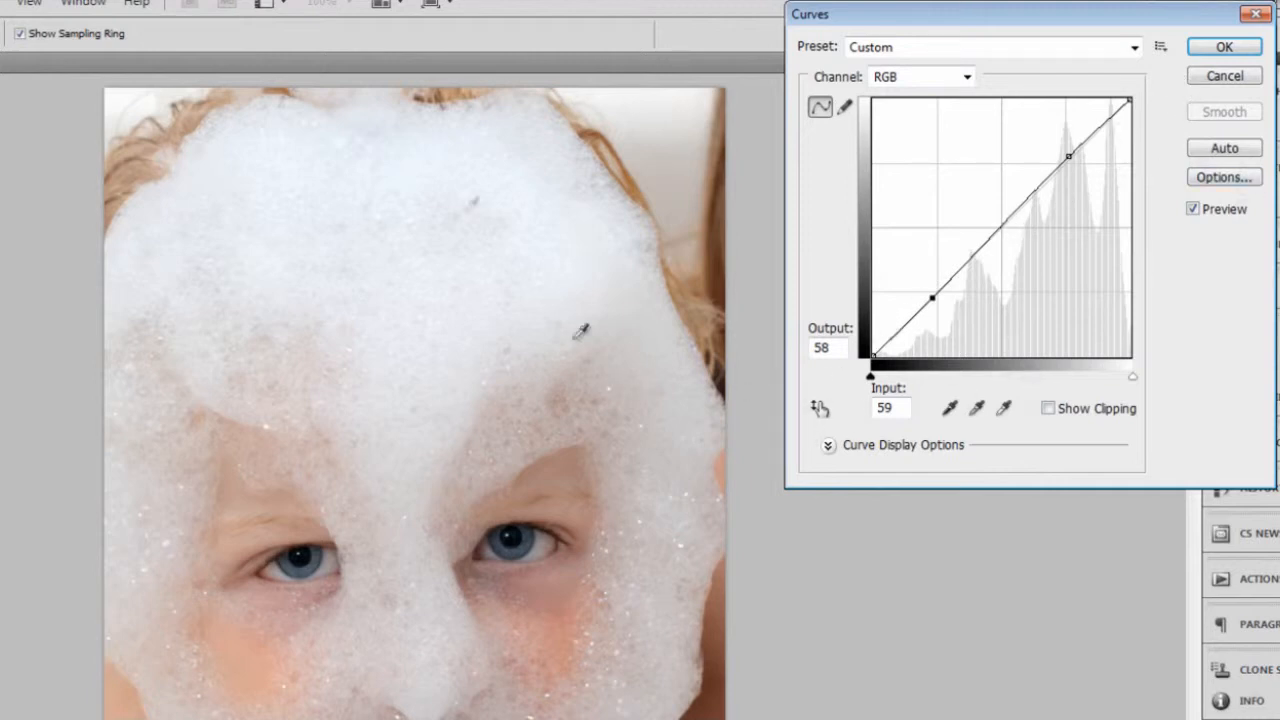
{"action": "left_click", "coordinate": [1197, 214]}
{"action": "left_click", "coordinate": [1212, 216]}
{"action": "left_click", "coordinate": [1212, 216]}
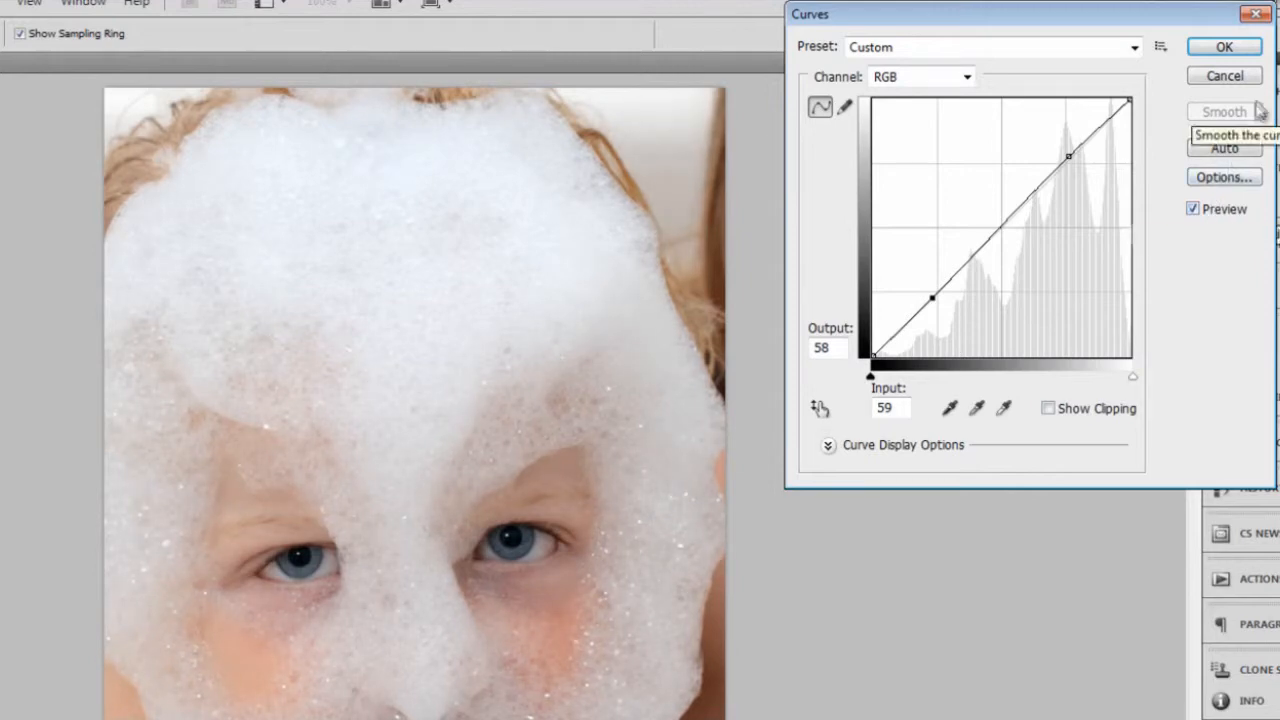
{"action": "left_click", "coordinate": [1222, 48]}
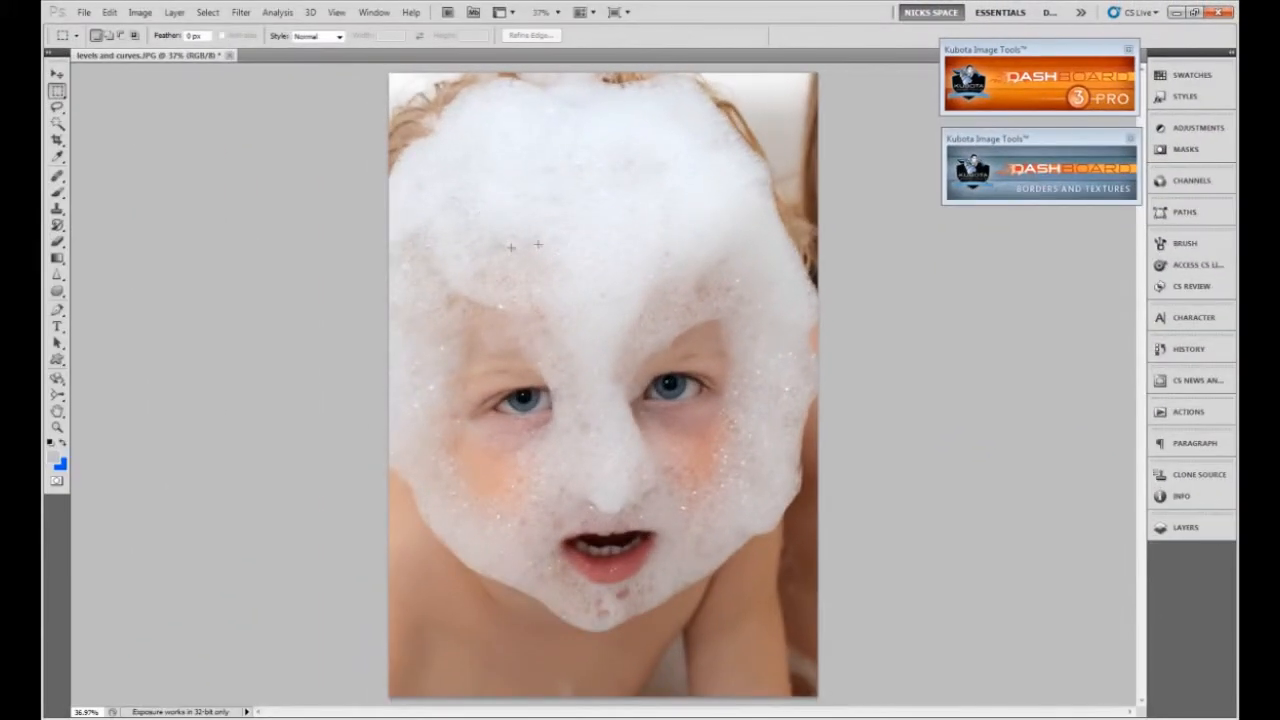
Revert the photo to its saved version and apply Auto Tone, undoing and redoing it to compare the effect.
{"action": "left_click", "coordinate": [84, 13]}
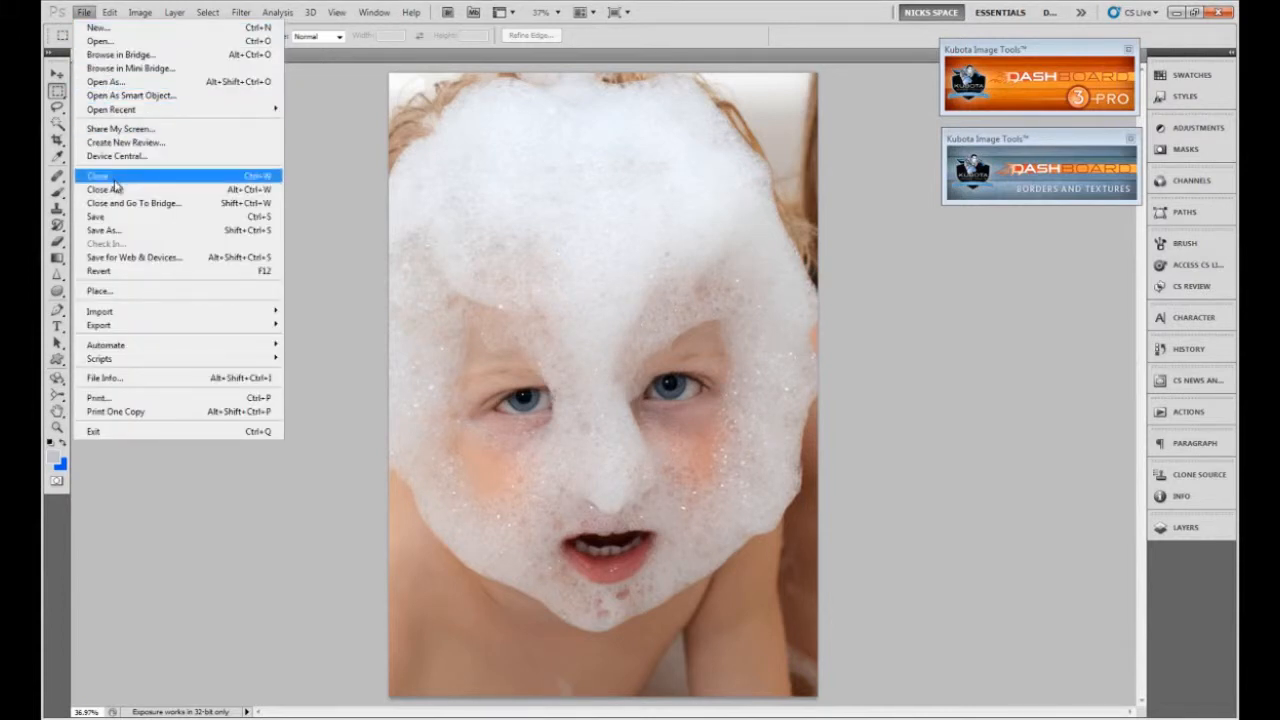
{"action": "left_click", "coordinate": [118, 274]}
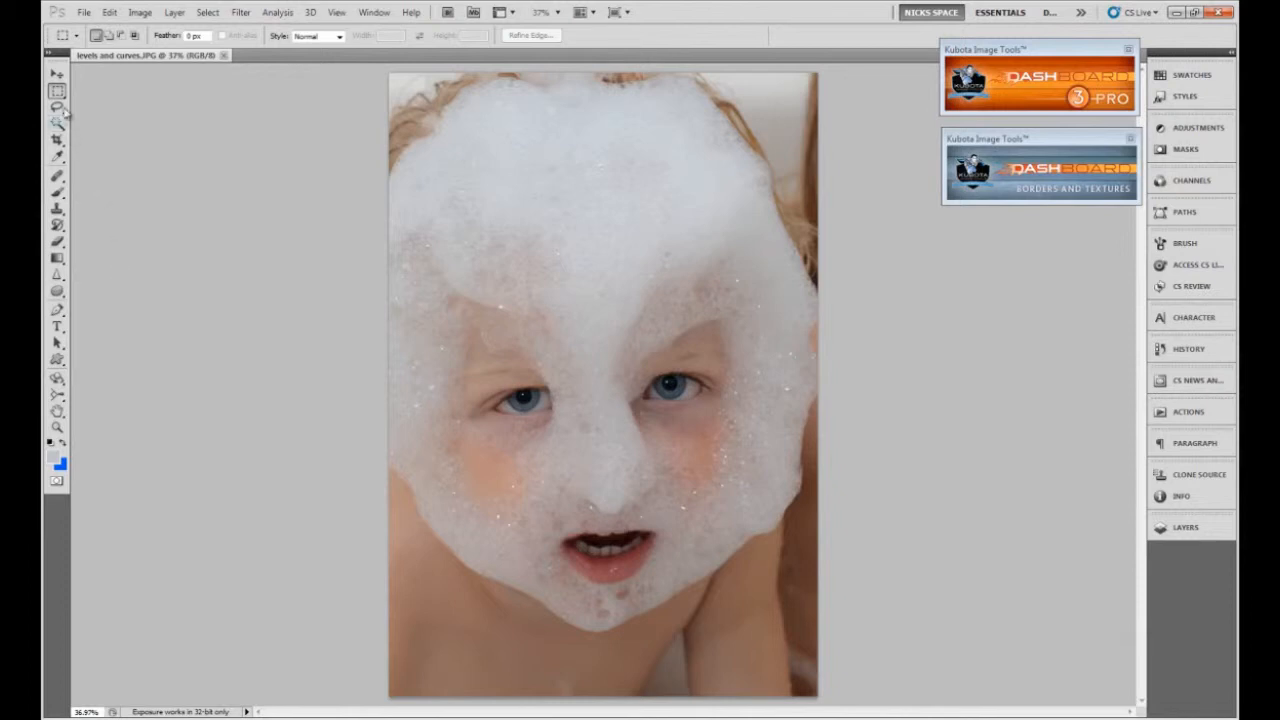
{"action": "key", "text": "ctrl+shift+l"}
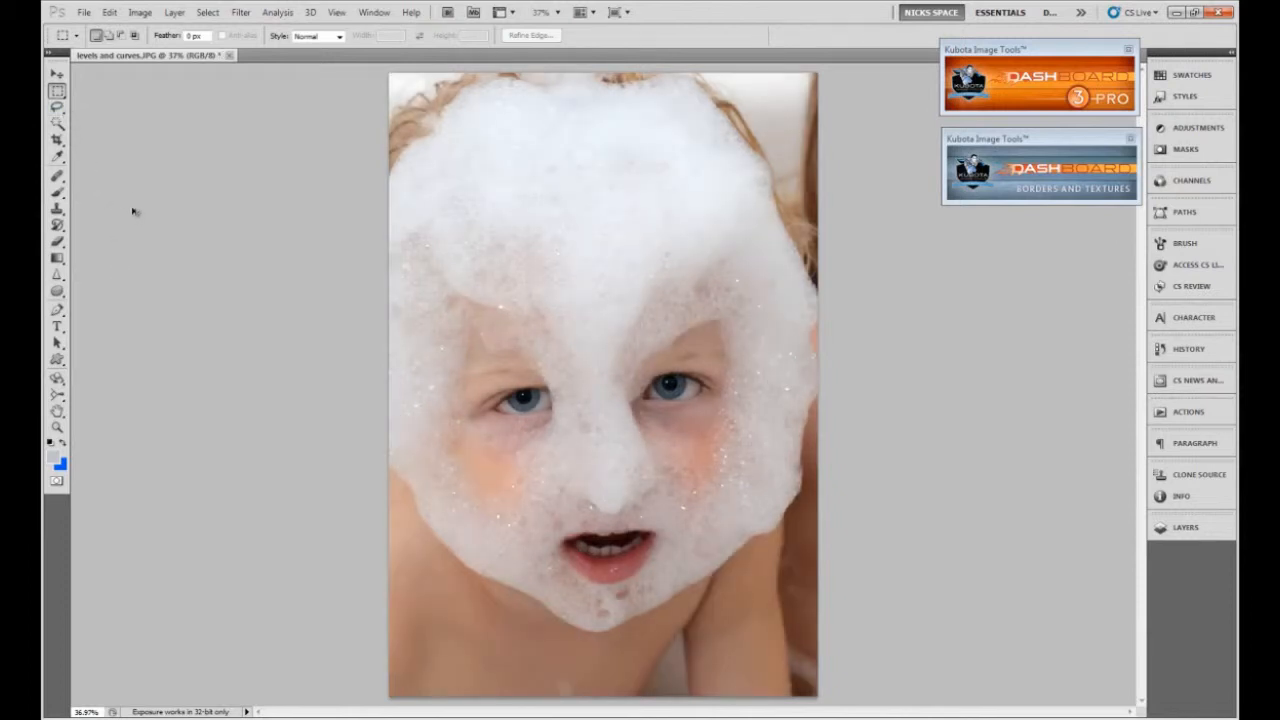
{"action": "key", "text": "ctrl+z"}
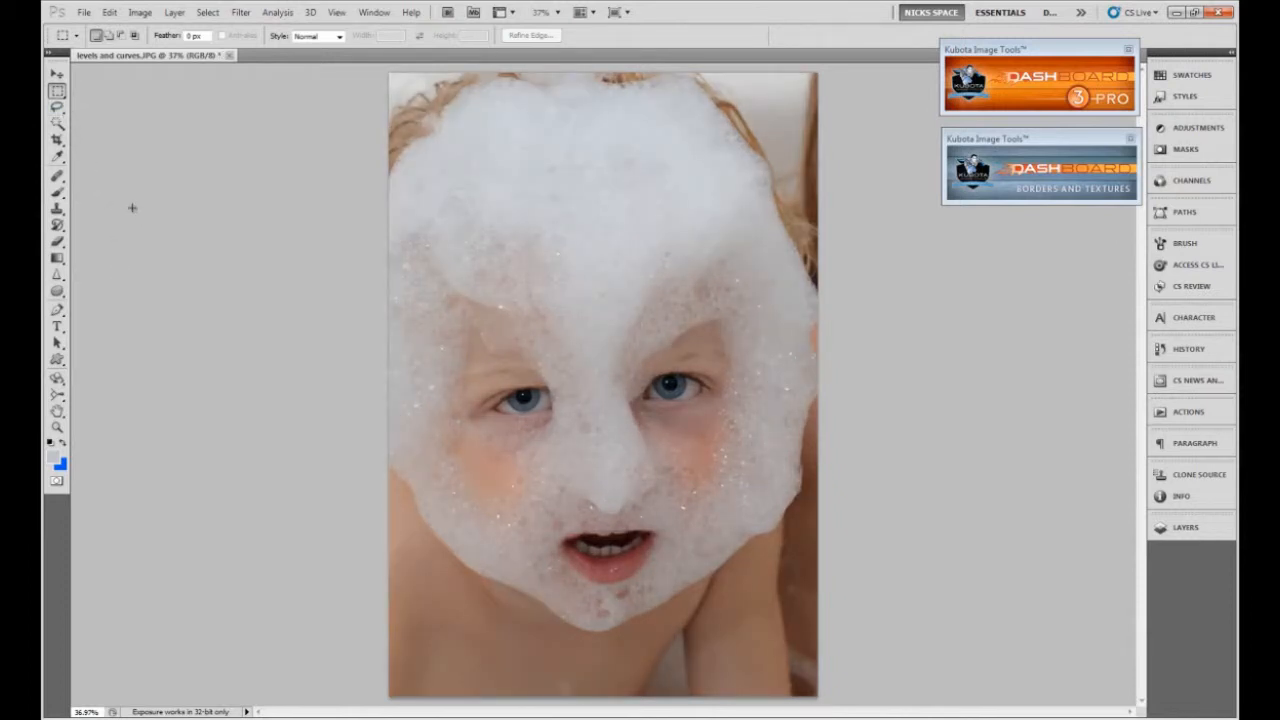
{"action": "key", "text": "ctrl+z"}
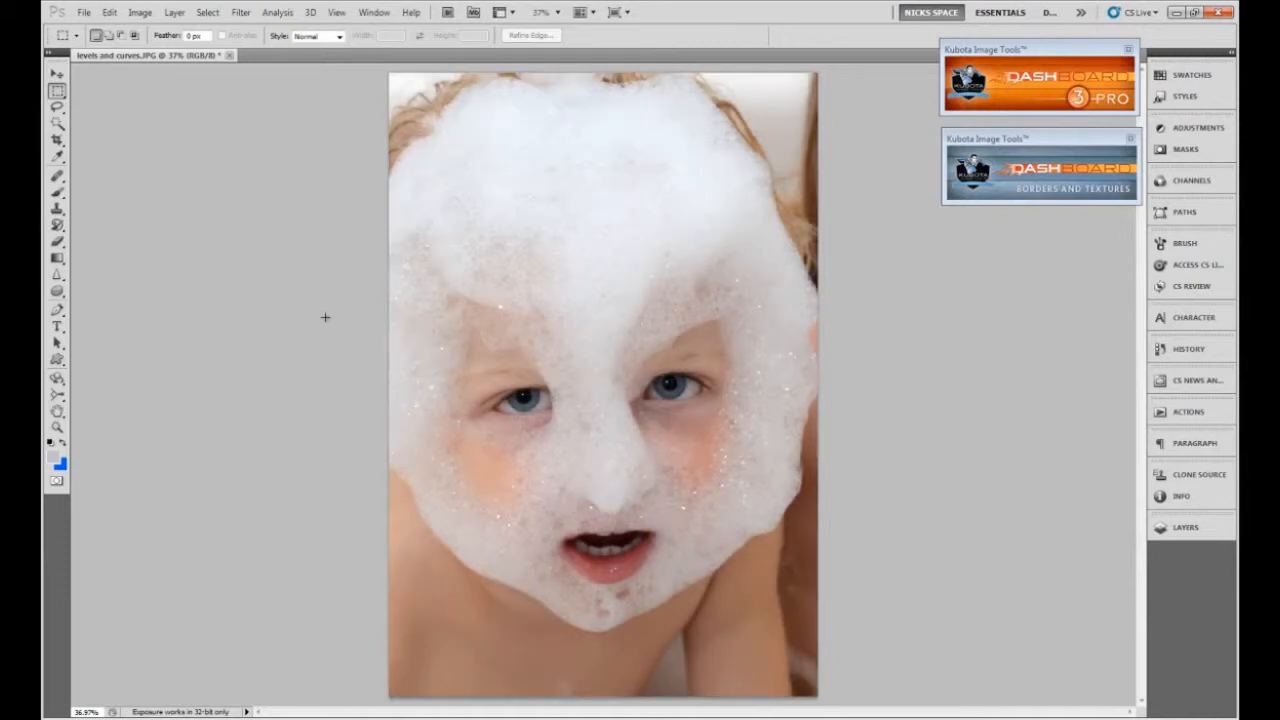
Run the Digital Fill Flash action from the Favorites set in the Kubota Dashboard and continue to its painting stage.
{"action": "scroll", "coordinate": [755, 395], "scroll_direction": "up", "scroll_amount": 2}
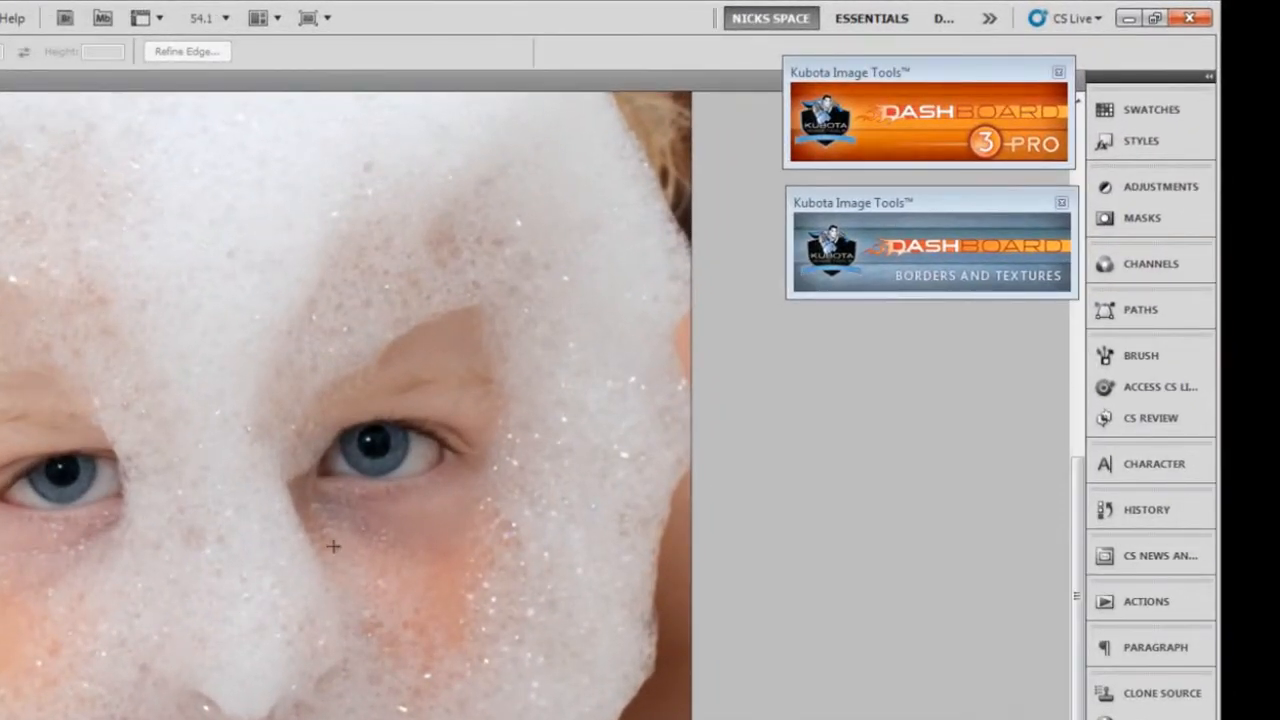
{"action": "left_click", "coordinate": [876, 140]}
{"action": "left_click", "coordinate": [993, 184]}
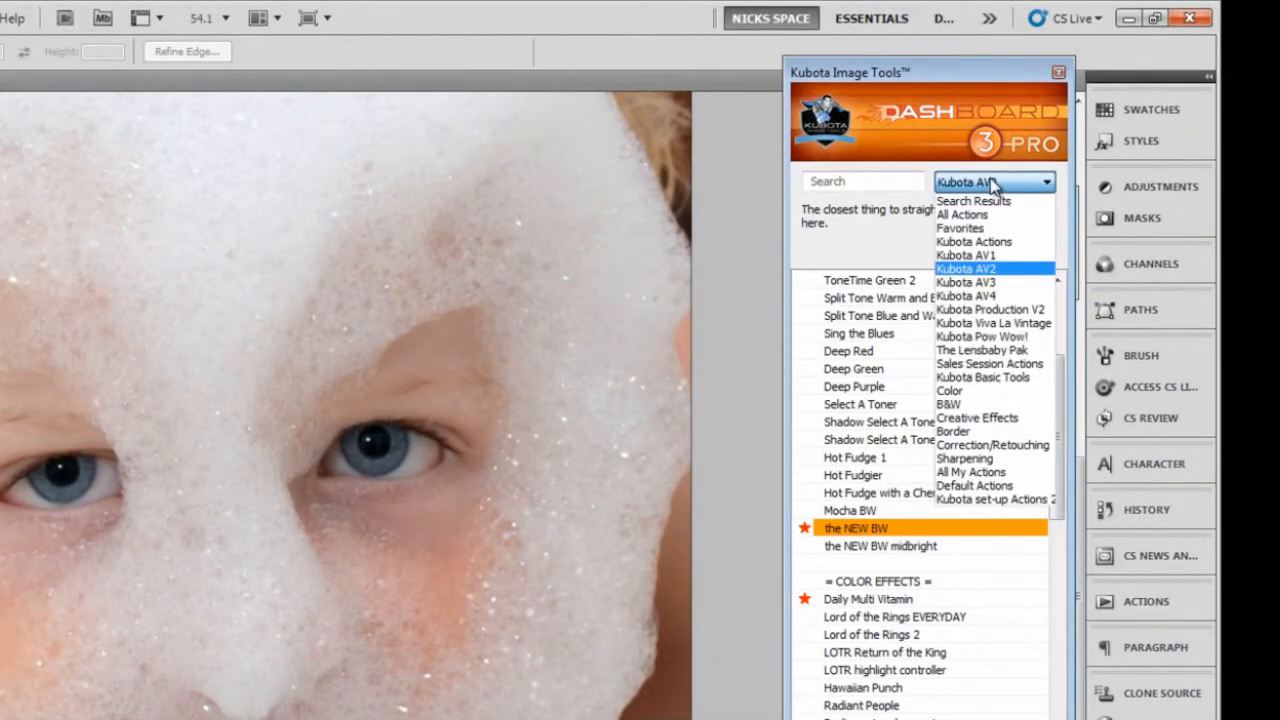
{"action": "left_click", "coordinate": [990, 183]}
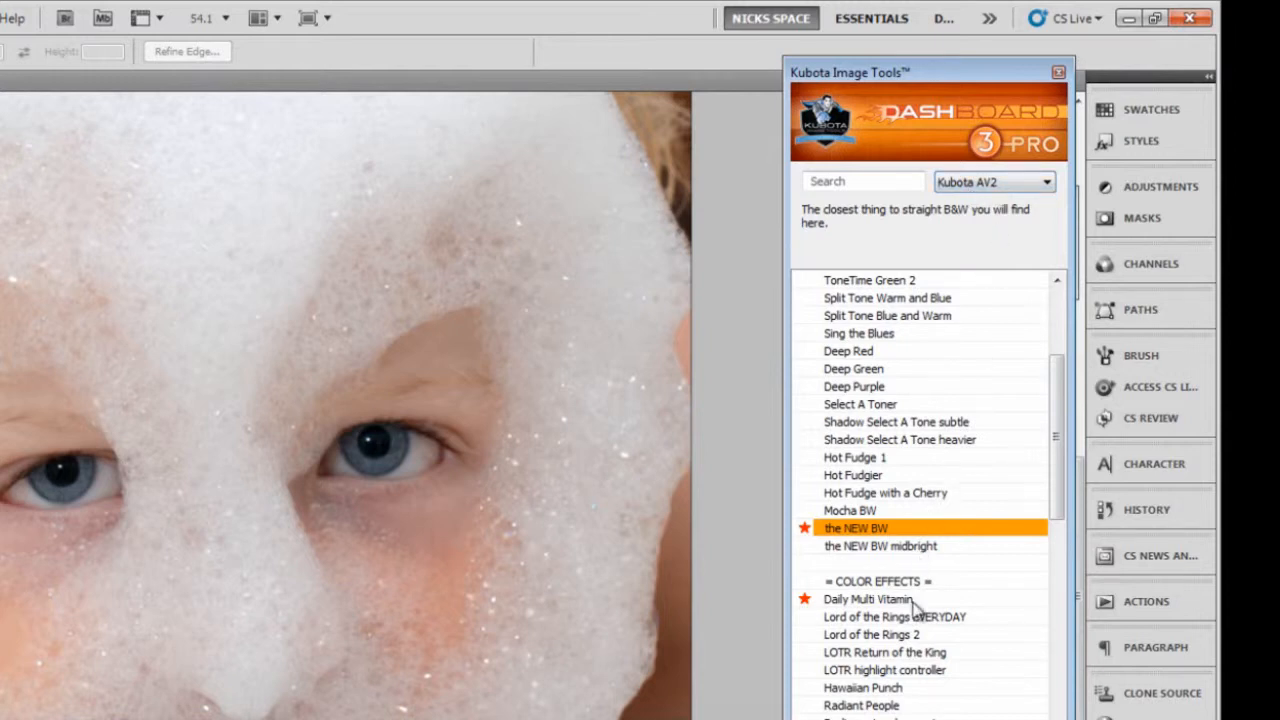
{"action": "scroll", "coordinate": [903, 482], "scroll_direction": "up", "scroll_amount": 2}
{"action": "left_click", "coordinate": [995, 183]}
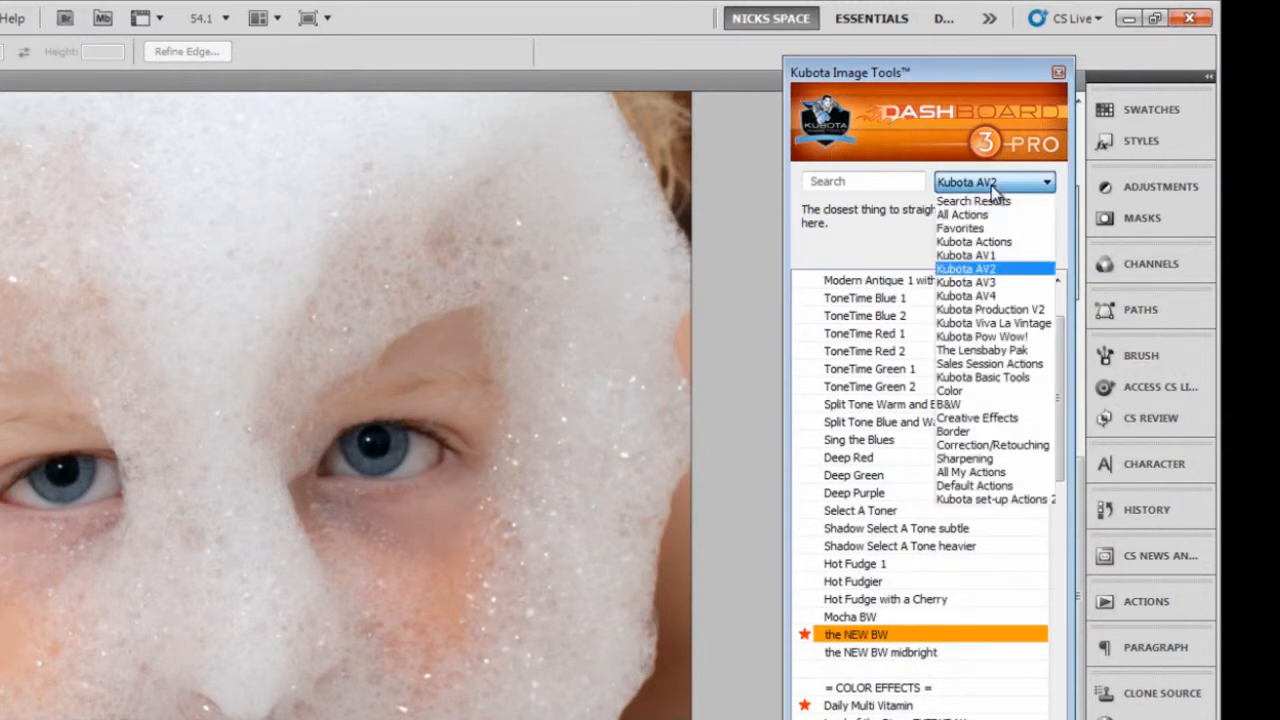
{"action": "left_click", "coordinate": [975, 228]}
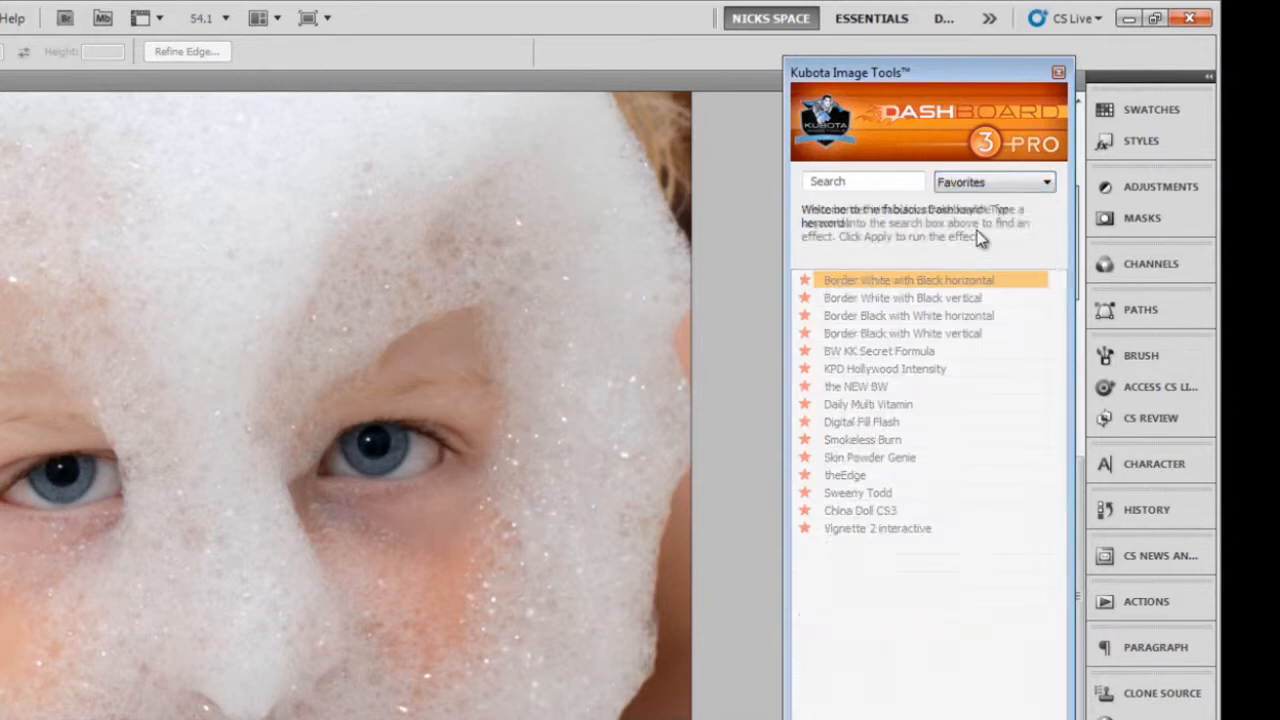
{"action": "double_click", "coordinate": [890, 424]}
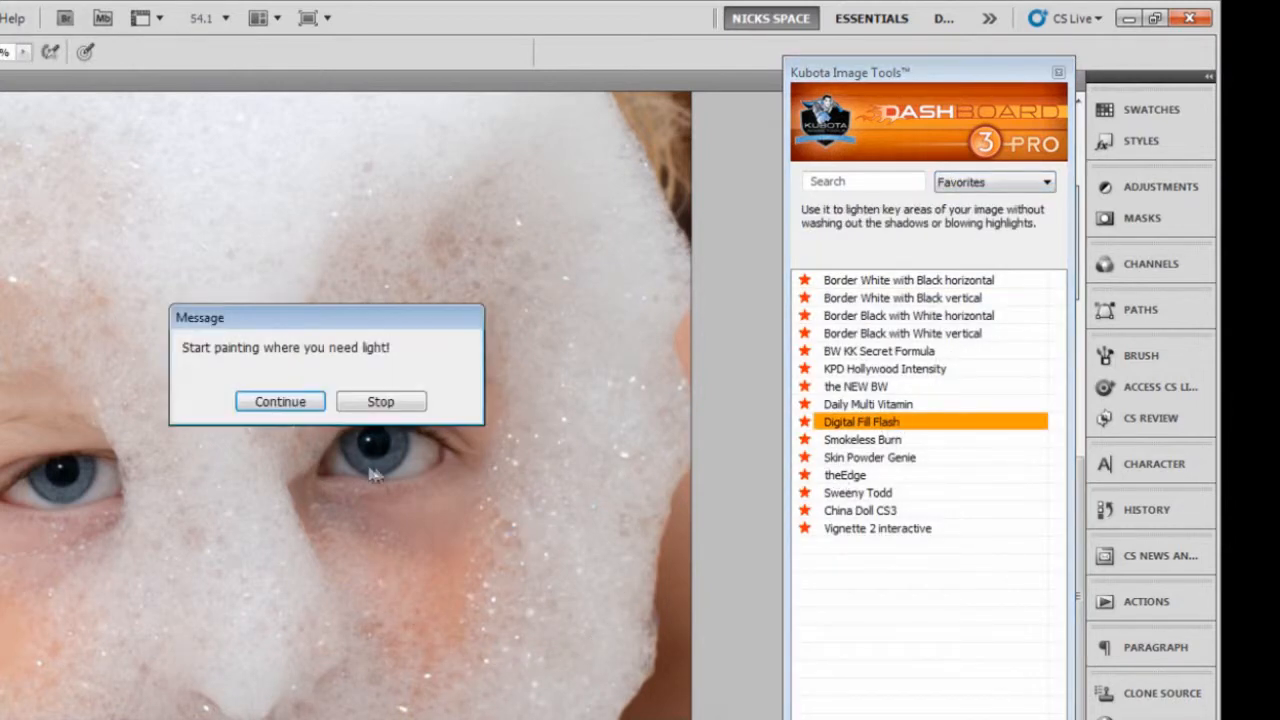
{"action": "left_click", "coordinate": [300, 410]}
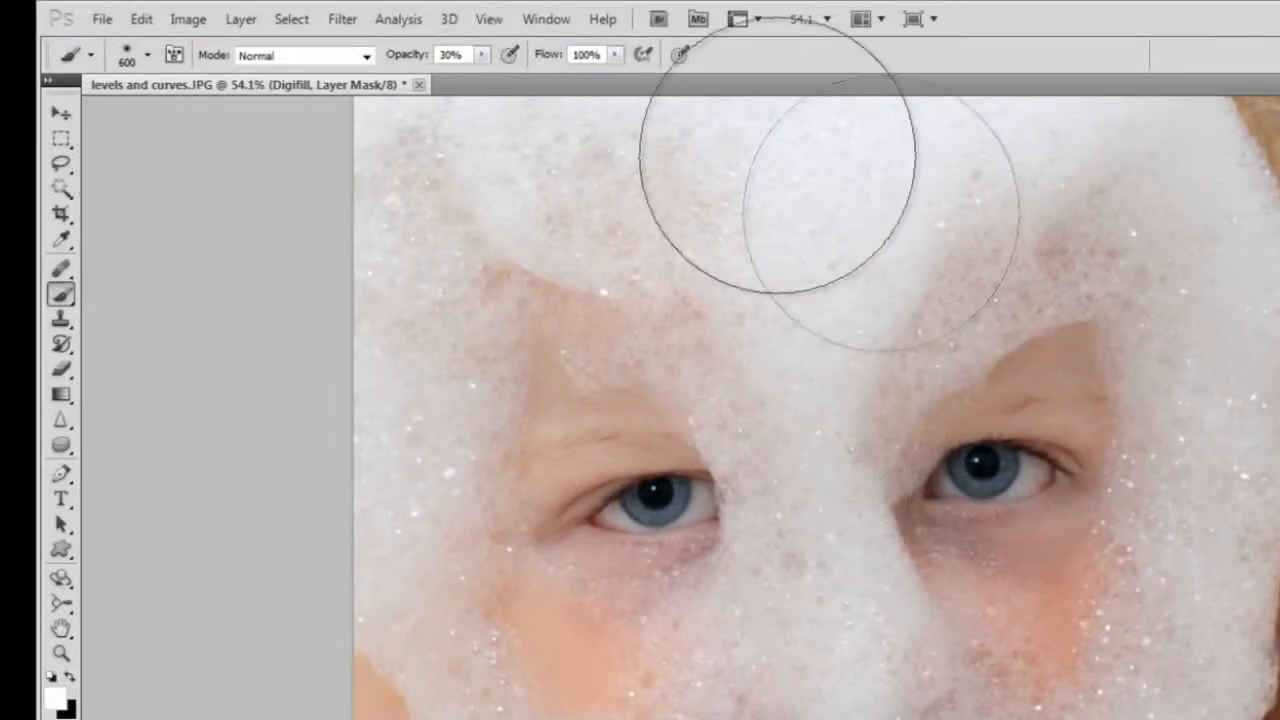
Reduce the brush size to 100 px for painting on the Digifill layer mask.
{"action": "left_click", "coordinate": [148, 56]}
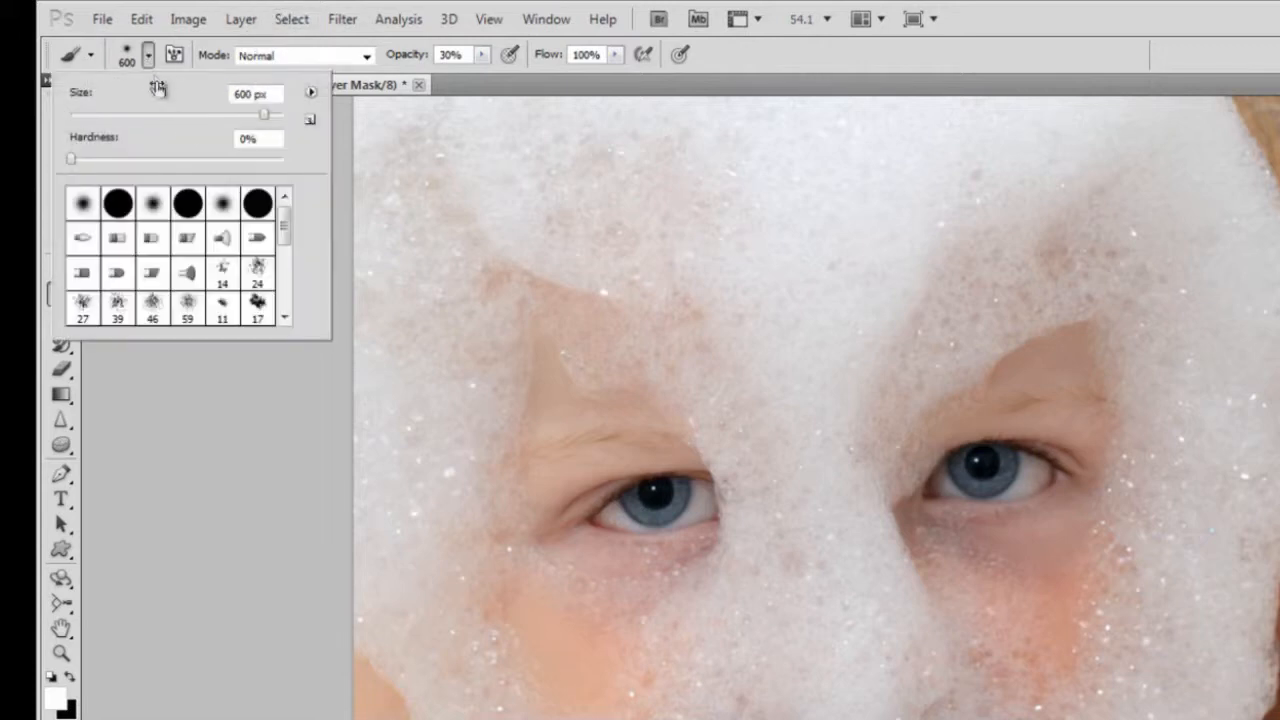
{"action": "left_click_drag", "start_coordinate": [204, 113], "coordinate": [190, 115]}
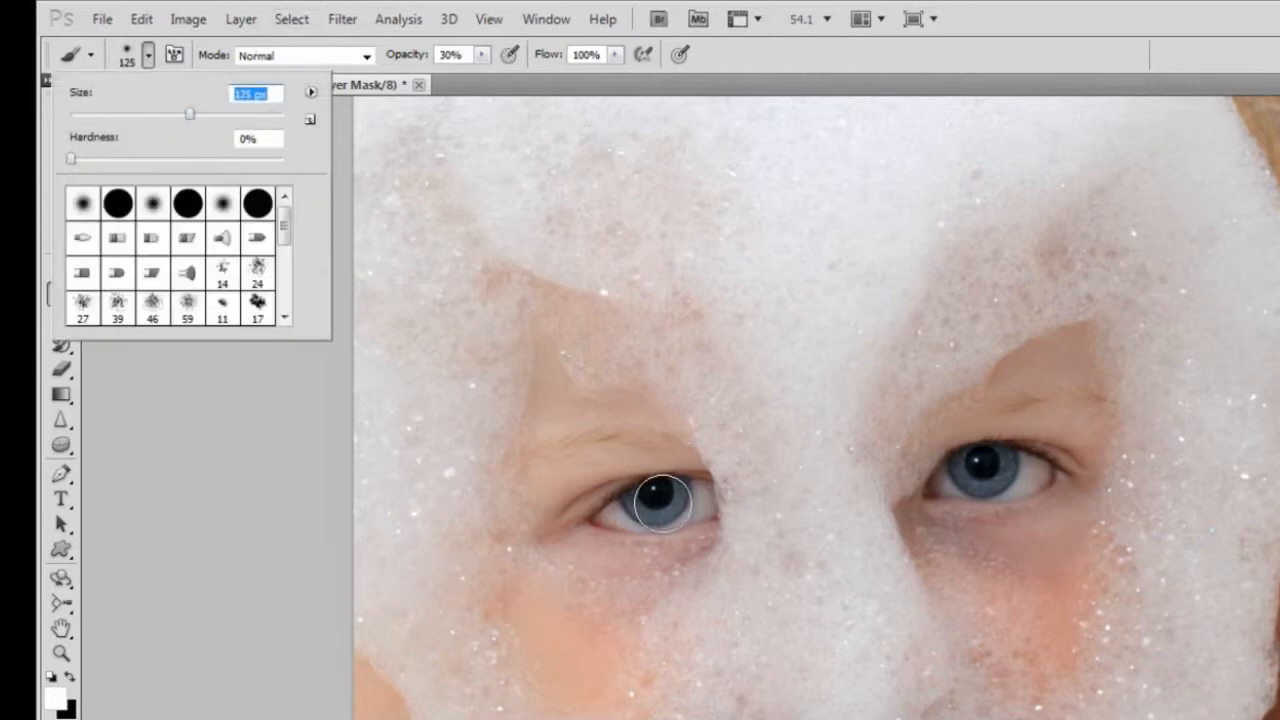
{"action": "left_click_drag", "start_coordinate": [189, 114], "coordinate": [176, 115]}
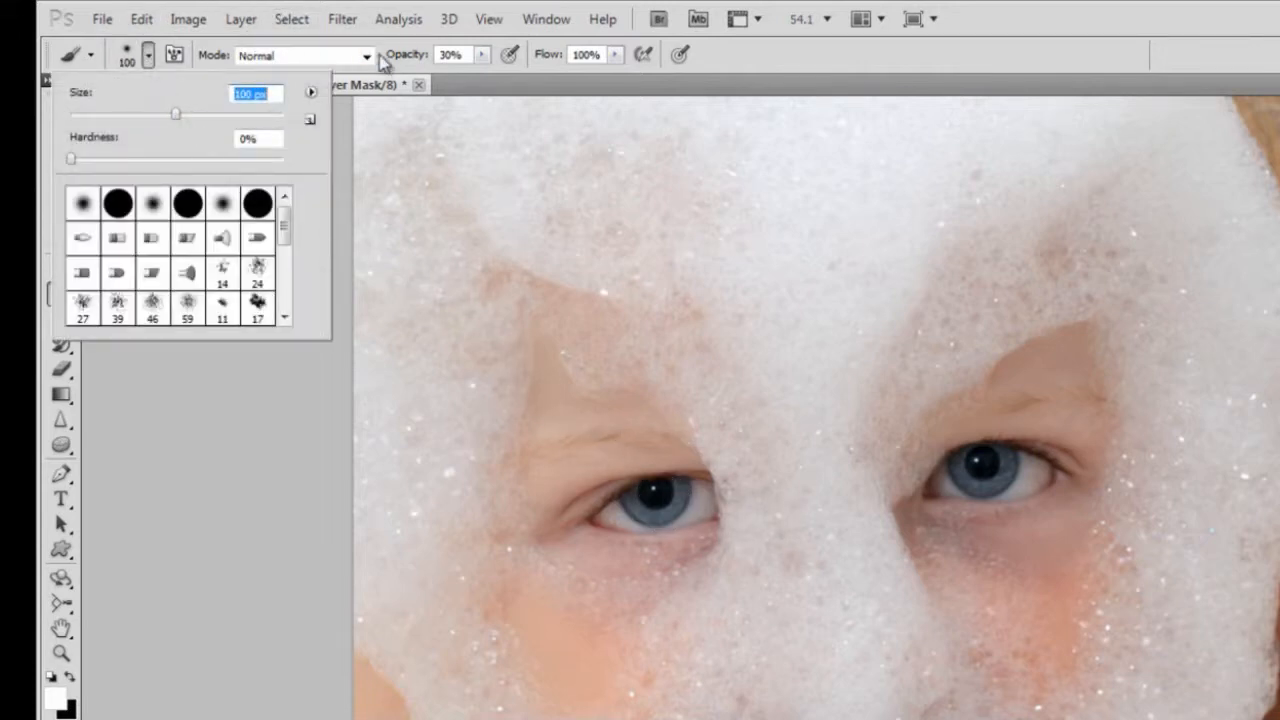
{"action": "left_click", "coordinate": [489, 65]}
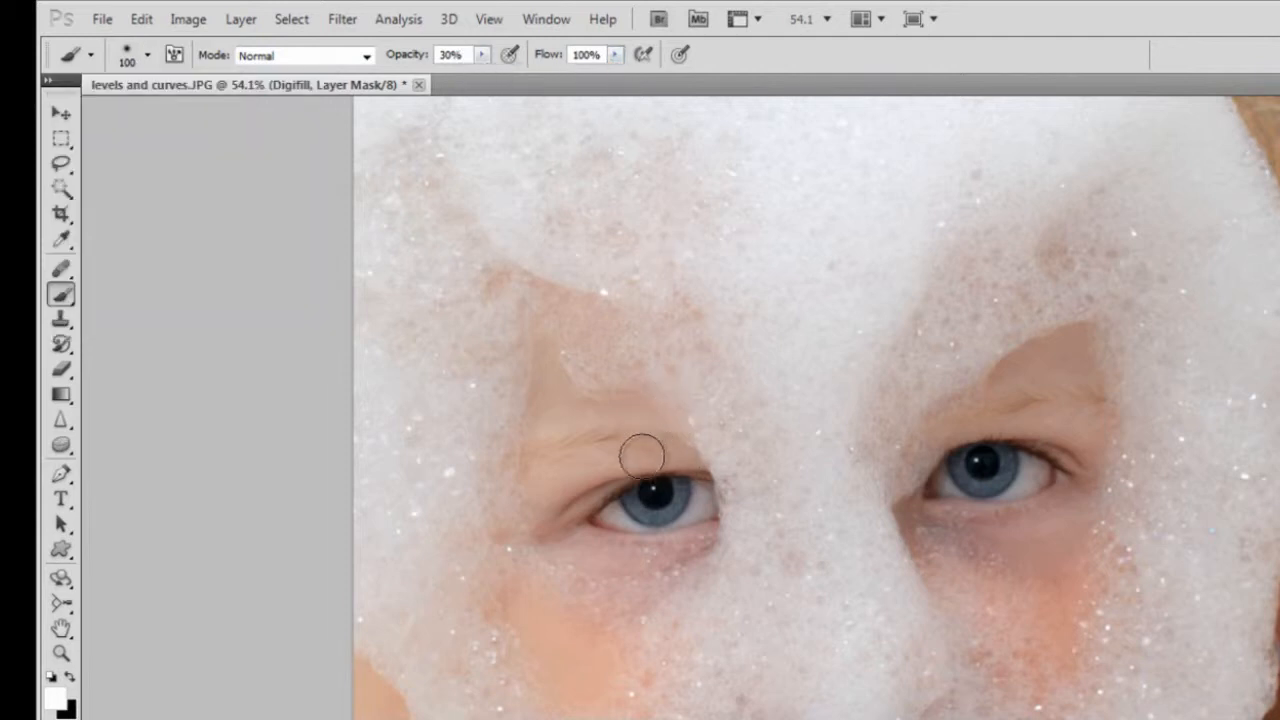
Paint light over both of the child's eyes on the Digifill mask at 30% opacity, review the whole photo and switch to the Rectangular Marquee tool.
{"action": "mouse_move", "coordinate": [647, 497]}
{"action": "left_mouse_down"}
{"action": "mouse_move", "coordinate": [597, 506]}
{"action": "mouse_move", "coordinate": [606, 490]}
{"action": "mouse_move", "coordinate": [575, 502]}
{"action": "mouse_move", "coordinate": [574, 489]}
{"action": "mouse_move", "coordinate": [553, 504]}
{"action": "mouse_move", "coordinate": [581, 519]}
{"action": "mouse_move", "coordinate": [647, 519]}
{"action": "mouse_move", "coordinate": [664, 497]}
{"action": "mouse_move", "coordinate": [631, 507]}
{"action": "mouse_move", "coordinate": [689, 498]}
{"action": "mouse_move", "coordinate": [644, 509]}
{"action": "left_mouse_up"}
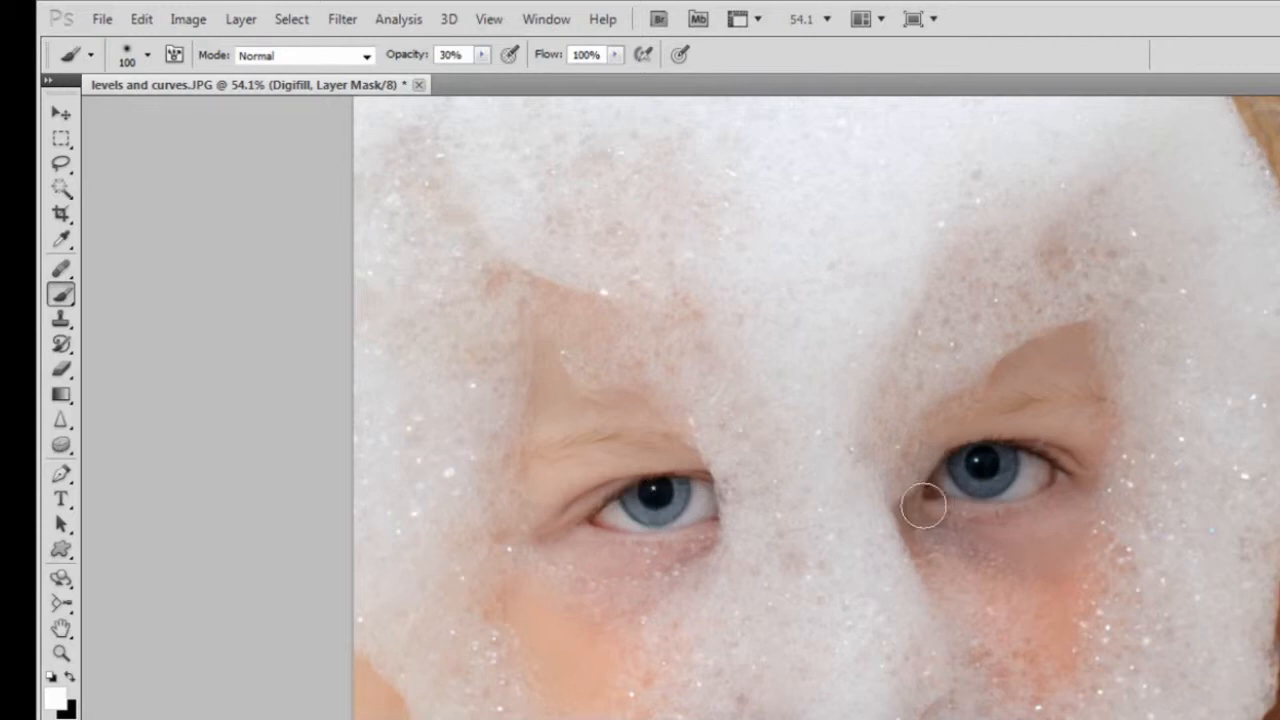
{"action": "key", "text": "alt"}
{"action": "mouse_move", "coordinate": [992, 463]}
{"action": "left_mouse_down"}
{"action": "mouse_move", "coordinate": [961, 472]}
{"action": "mouse_move", "coordinate": [1001, 485]}
{"action": "mouse_move", "coordinate": [1010, 458]}
{"action": "mouse_move", "coordinate": [961, 462]}
{"action": "mouse_move", "coordinate": [1020, 472]}
{"action": "mouse_move", "coordinate": [1030, 455]}
{"action": "mouse_move", "coordinate": [980, 455]}
{"action": "mouse_move", "coordinate": [1000, 470]}
{"action": "mouse_move", "coordinate": [960, 465]}
{"action": "mouse_move", "coordinate": [1060, 448]}
{"action": "mouse_move", "coordinate": [1048, 518]}
{"action": "mouse_move", "coordinate": [950, 532]}
{"action": "mouse_move", "coordinate": [1065, 556]}
{"action": "mouse_move", "coordinate": [1085, 475]}
{"action": "mouse_move", "coordinate": [932, 428]}
{"action": "mouse_move", "coordinate": [1094, 421]}
{"action": "mouse_move", "coordinate": [1030, 444]}
{"action": "mouse_move", "coordinate": [1042, 554]}
{"action": "mouse_move", "coordinate": [994, 575]}
{"action": "left_mouse_up"}
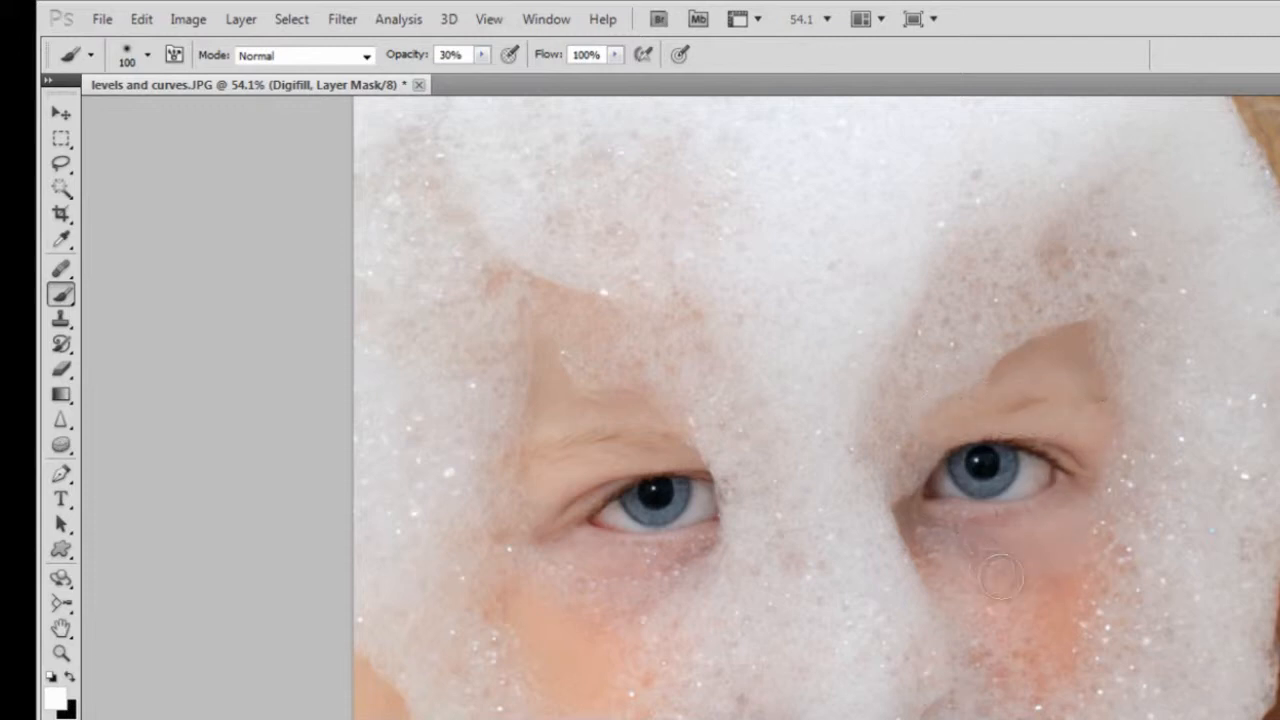
{"action": "scroll", "coordinate": [667, 566], "scroll_direction": "down", "scroll_amount": 5}
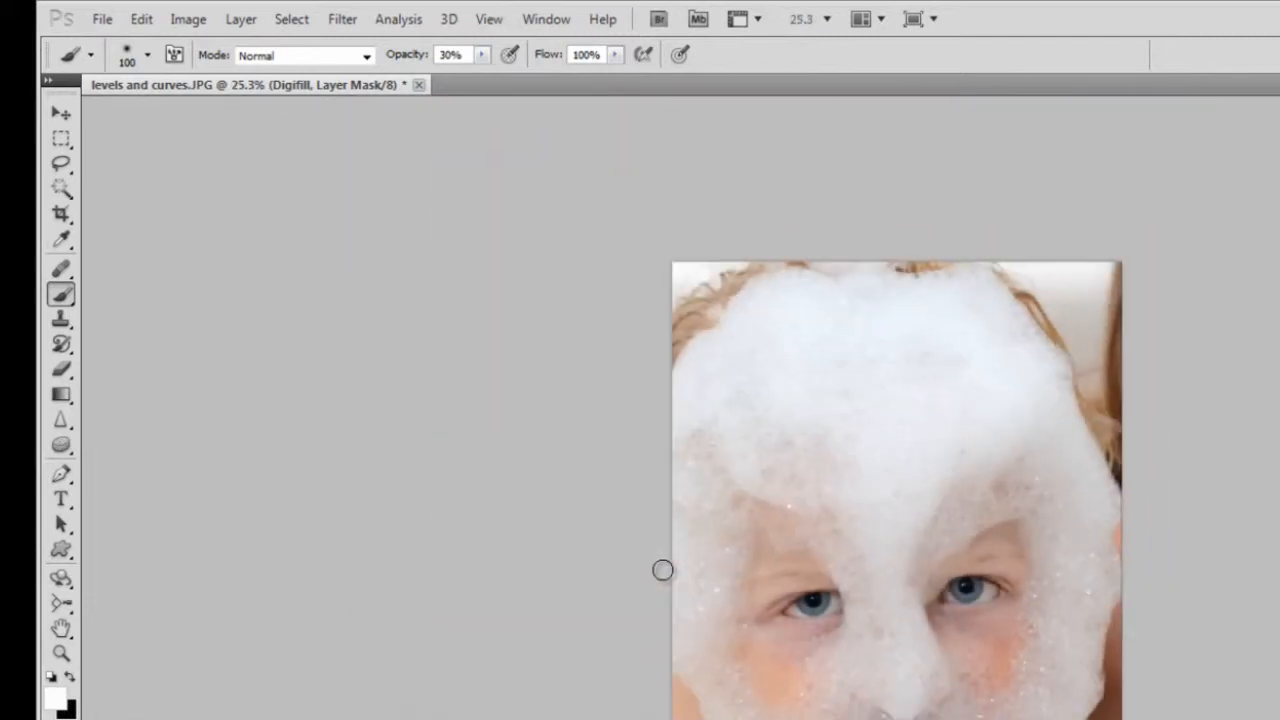
{"action": "scroll", "coordinate": [917, 623], "scroll_direction": "up", "scroll_amount": 5}
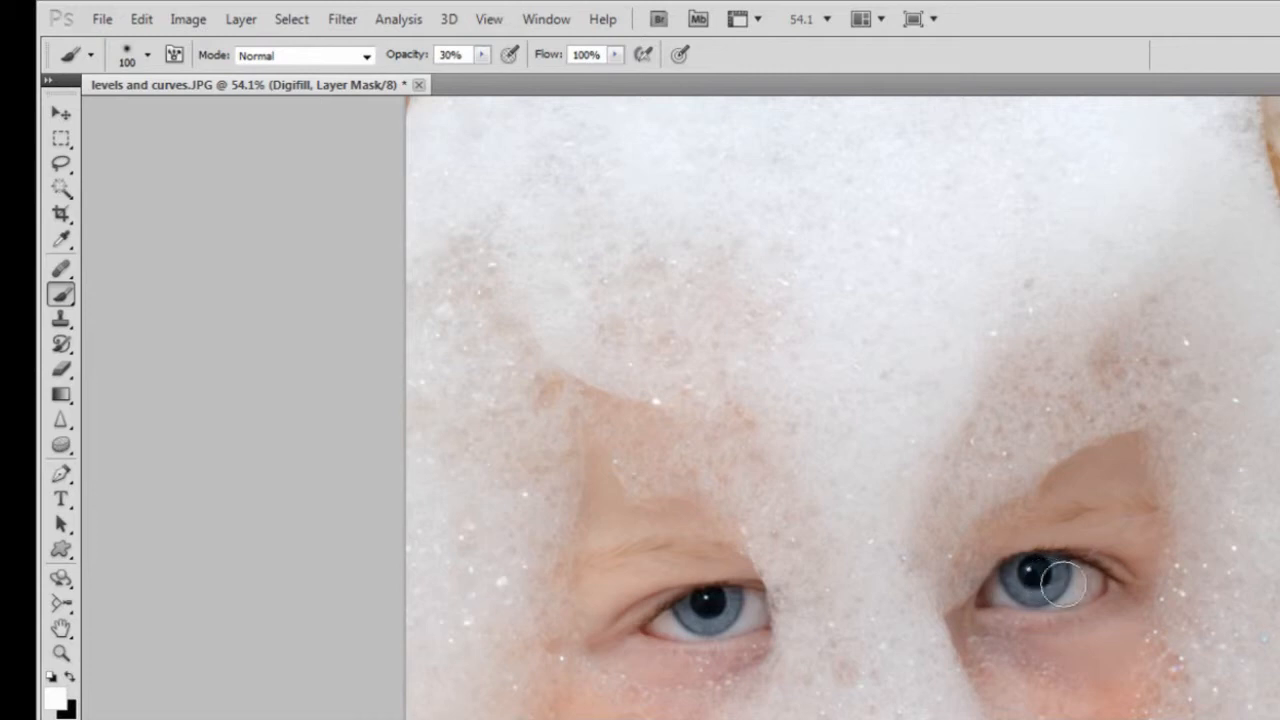
{"action": "scroll", "coordinate": [850, 609], "scroll_direction": "down", "scroll_amount": 7}
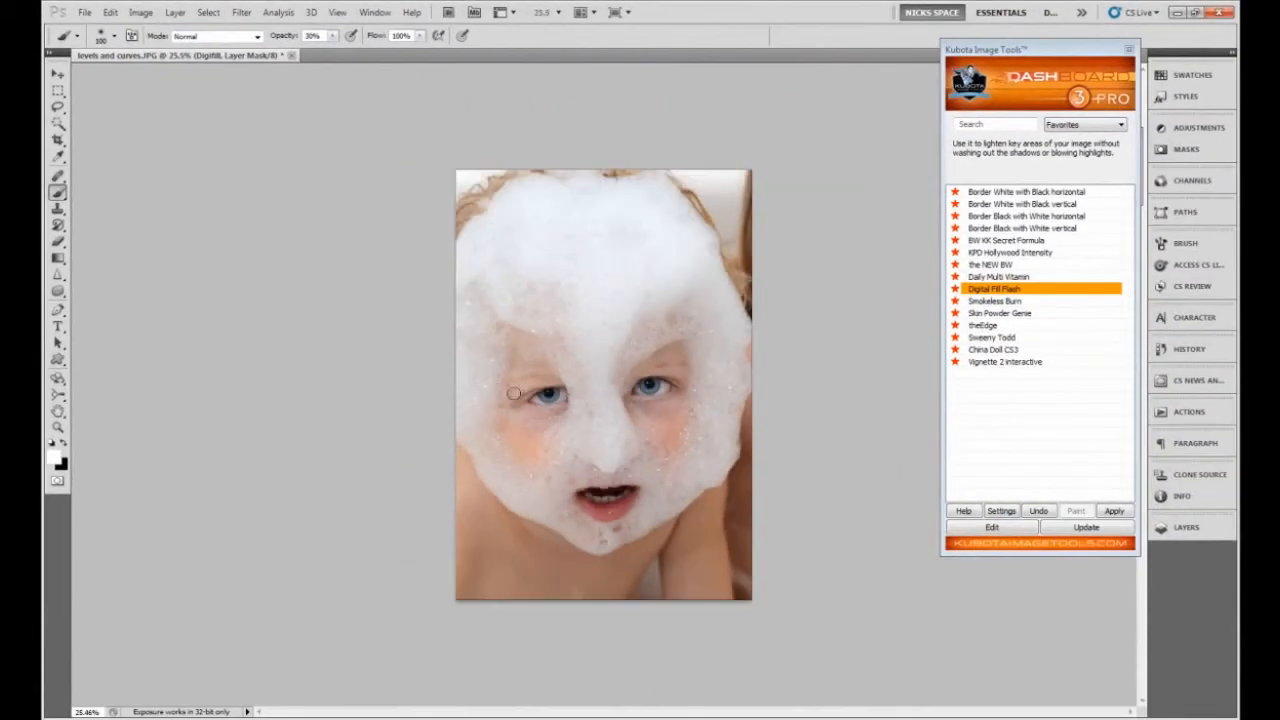
{"action": "scroll", "coordinate": [470, 356], "scroll_direction": "up", "scroll_amount": 1}
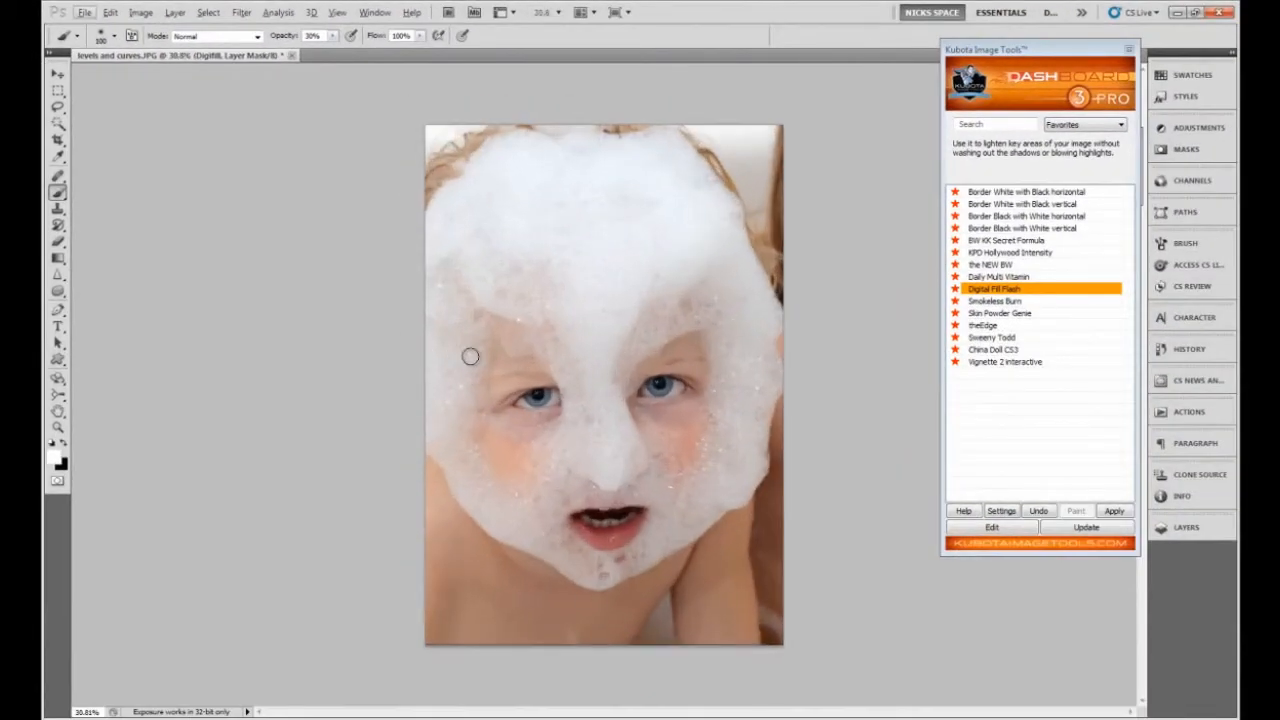
{"action": "scroll", "coordinate": [470, 356], "scroll_direction": "up", "scroll_amount": 1}
{"action": "left_click", "coordinate": [58, 90]}
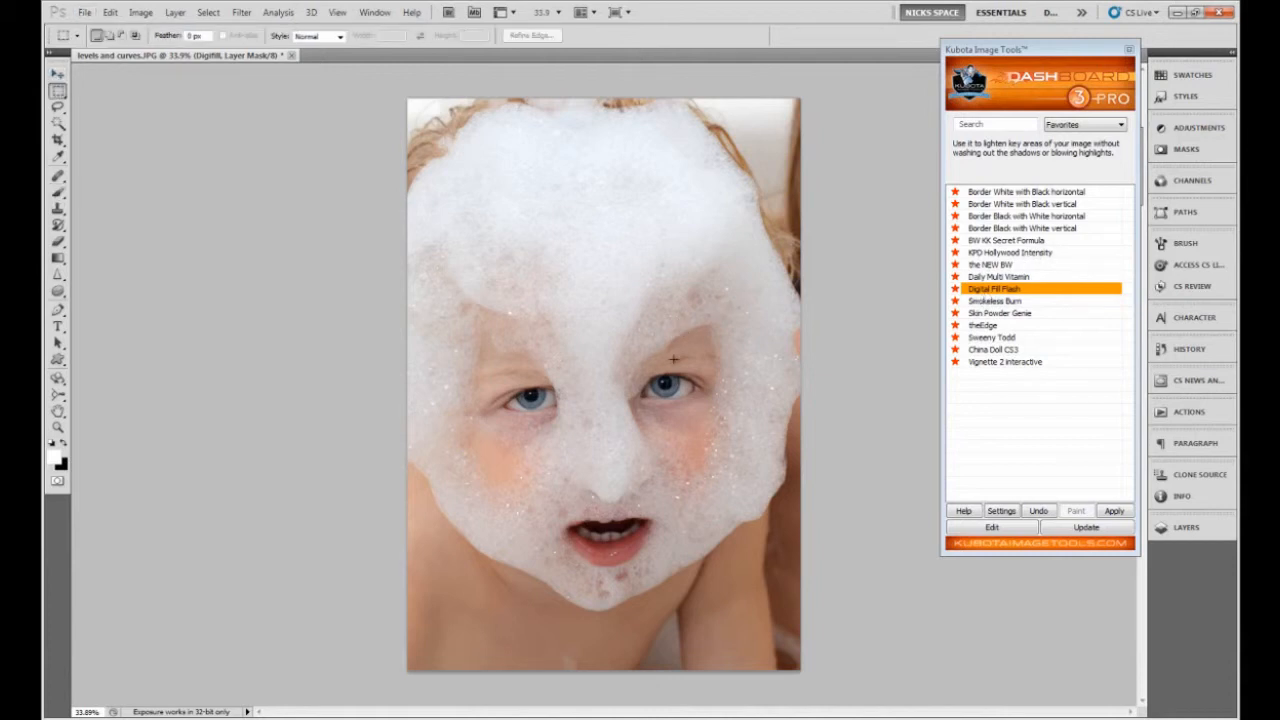
{"action": "scroll", "coordinate": [610, 292], "scroll_direction": "up", "scroll_amount": 1}
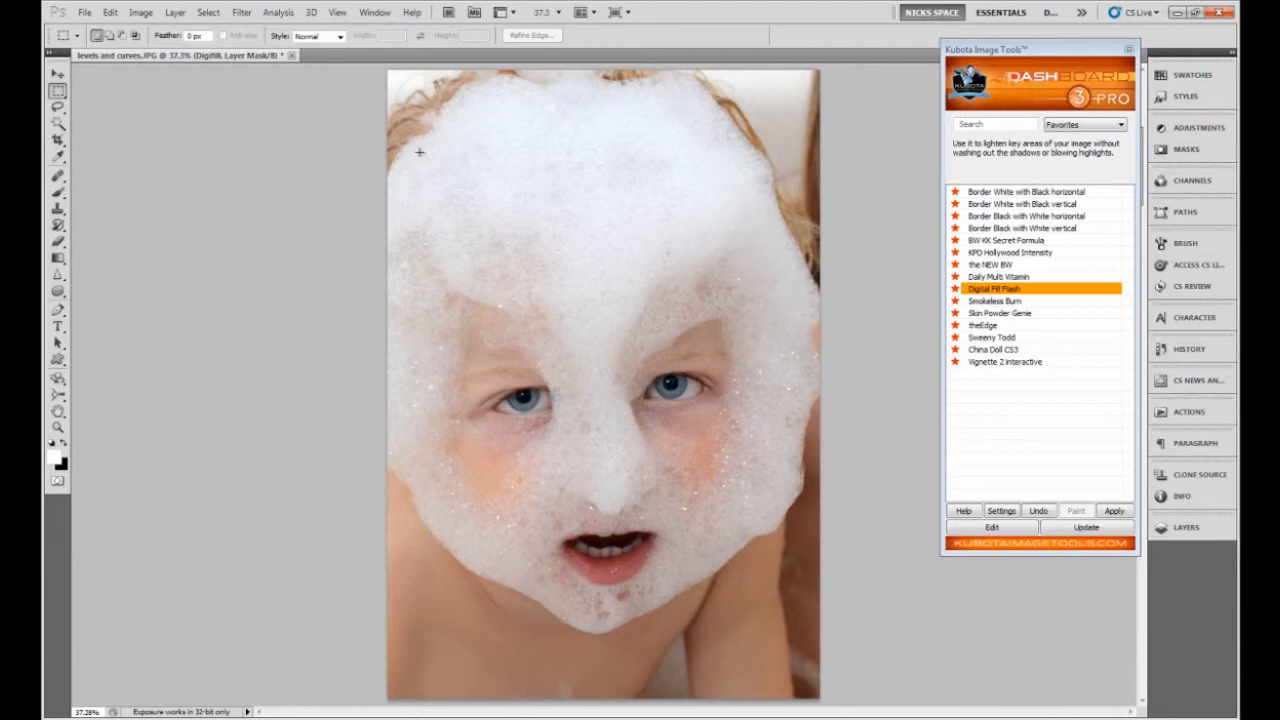
{"action": "left_click", "coordinate": [140, 12]}
{"action": "mouse_move", "coordinate": [158, 50]}
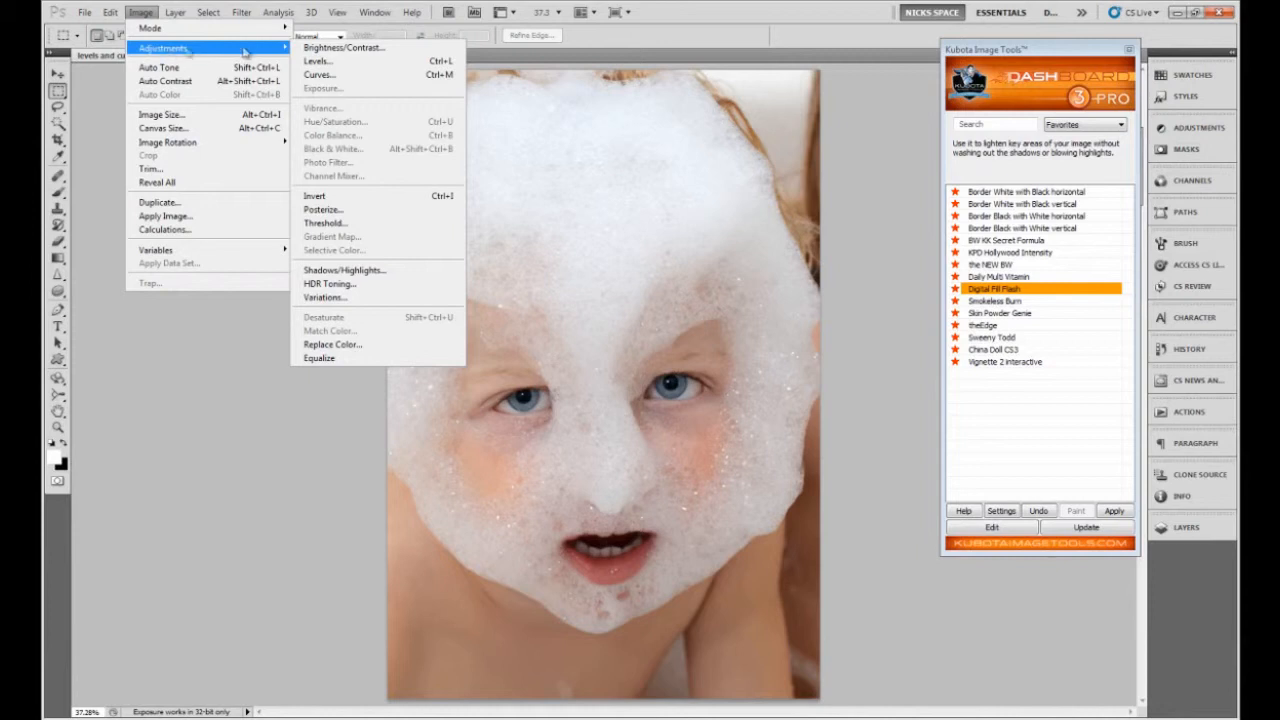
{"action": "left_click", "coordinate": [335, 63]}
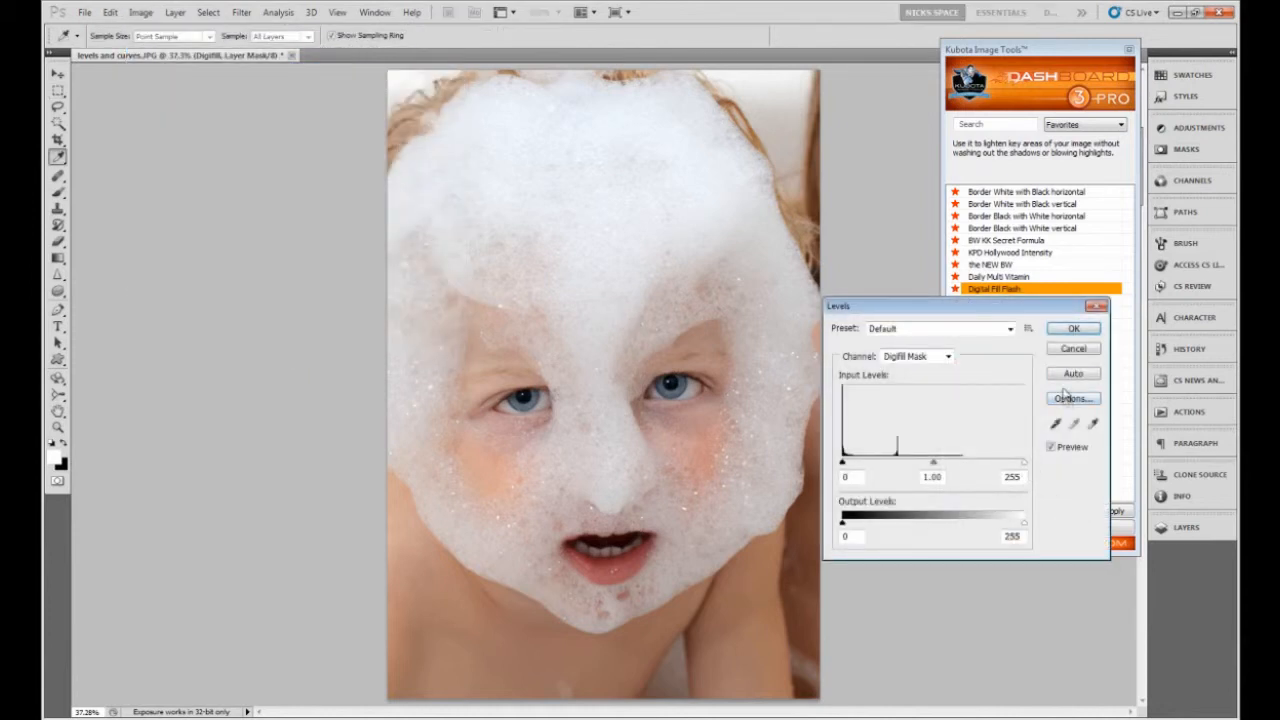
{"action": "left_click", "coordinate": [1073, 328]}
Flatten the image and examine its RGB histogram in Levels, closing the dialog without adjusting any values.
{"action": "left_click", "coordinate": [175, 12]}
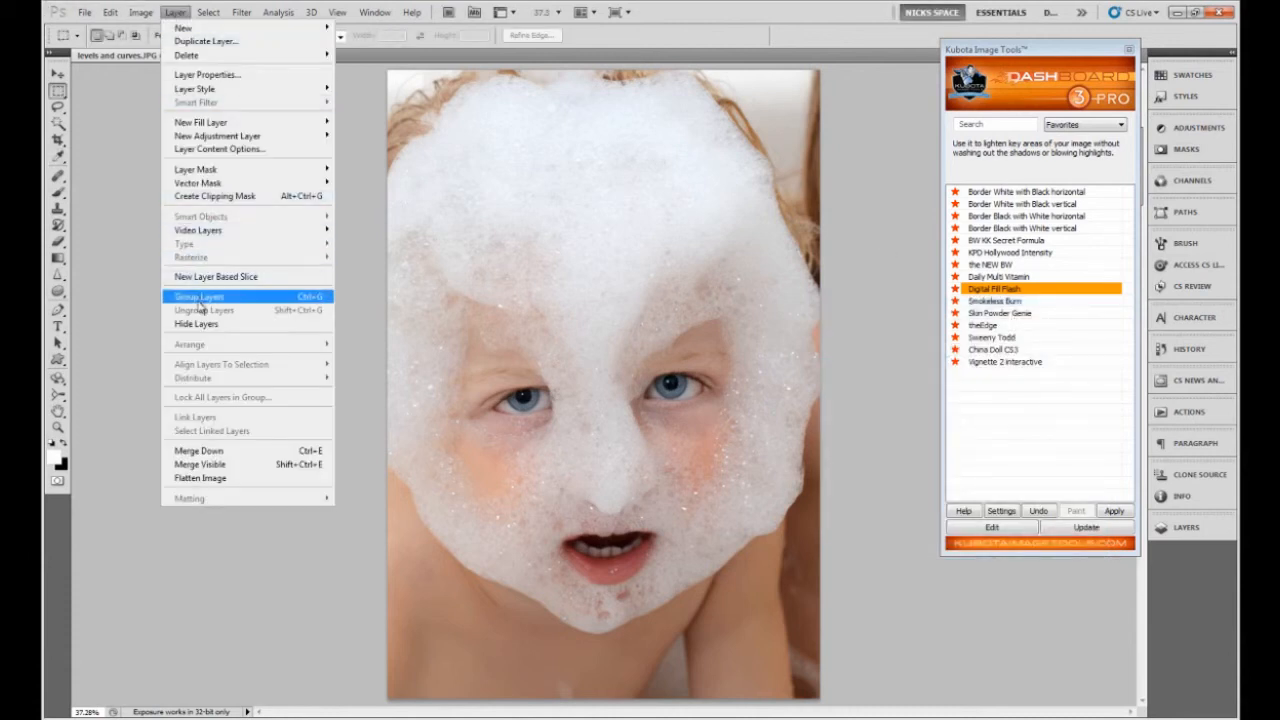
{"action": "left_click", "coordinate": [246, 479]}
{"action": "left_click", "coordinate": [139, 13]}
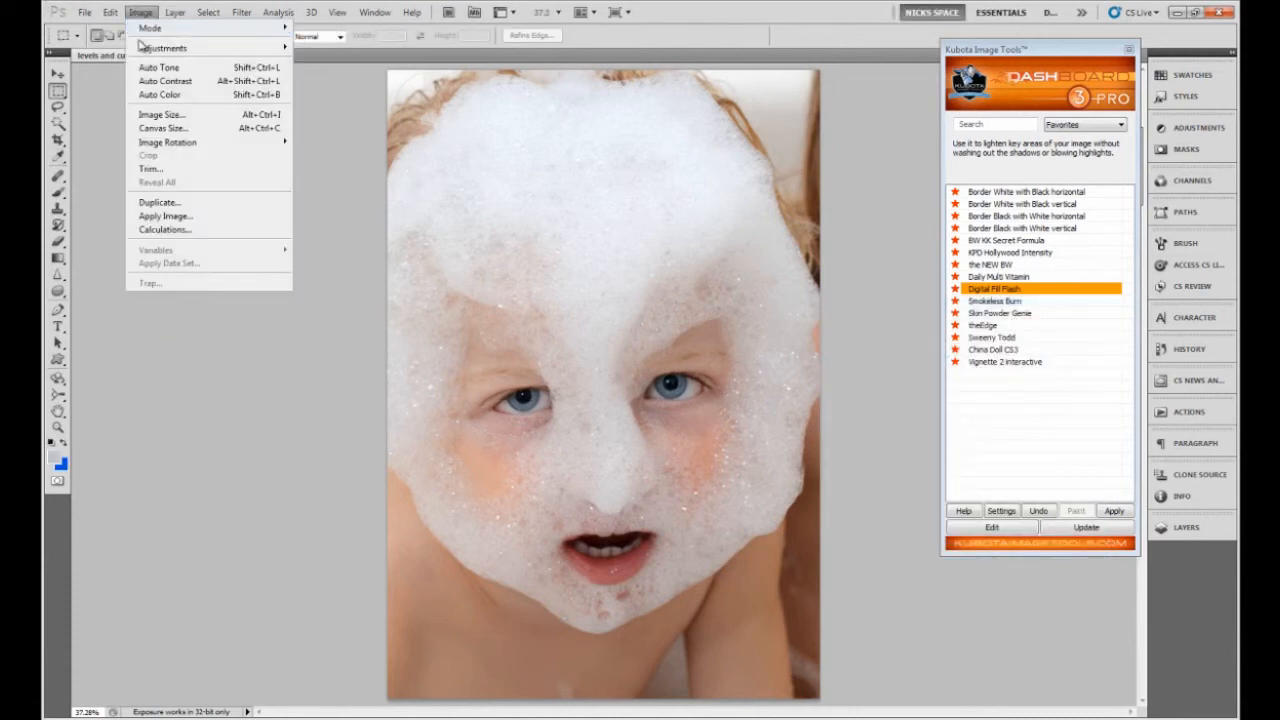
{"action": "left_click", "coordinate": [335, 63]}
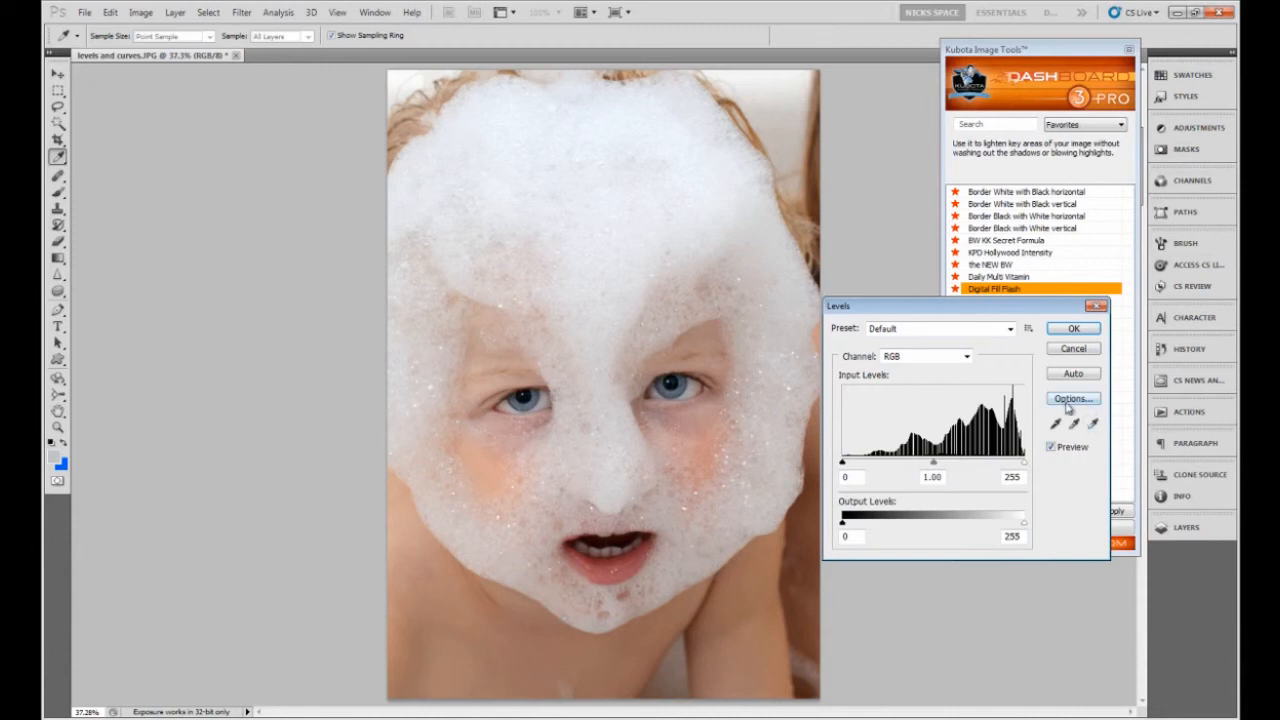
{"action": "left_click", "coordinate": [1075, 330]}
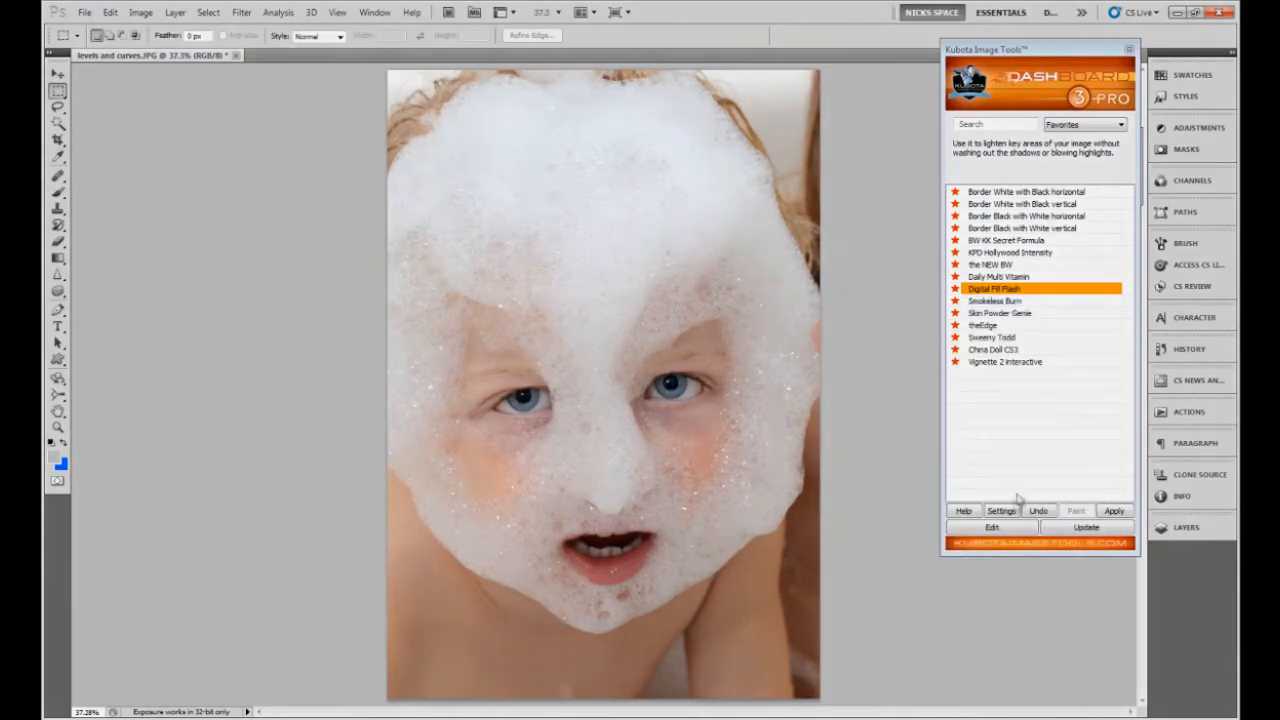